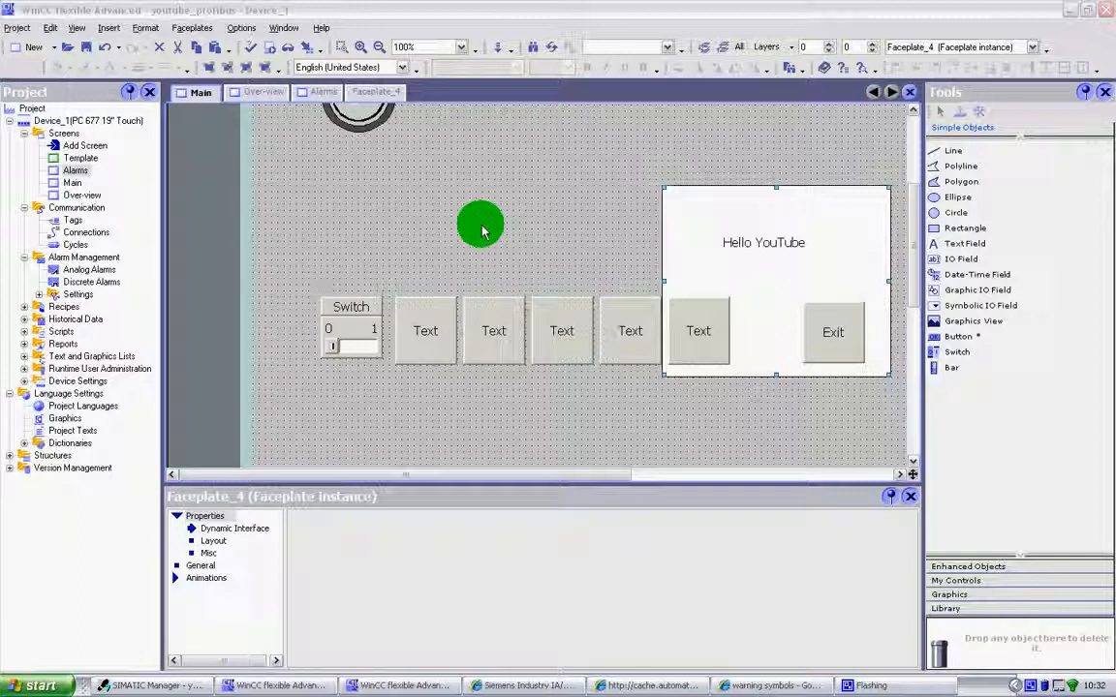
# Test the Hello YouTube pop-up in the runtime by opening it with the last Text button and exiting it
pyautogui.click(910, 206)
pyautogui.moveTo(911, 207); pyautogui.dragTo(915, 230)
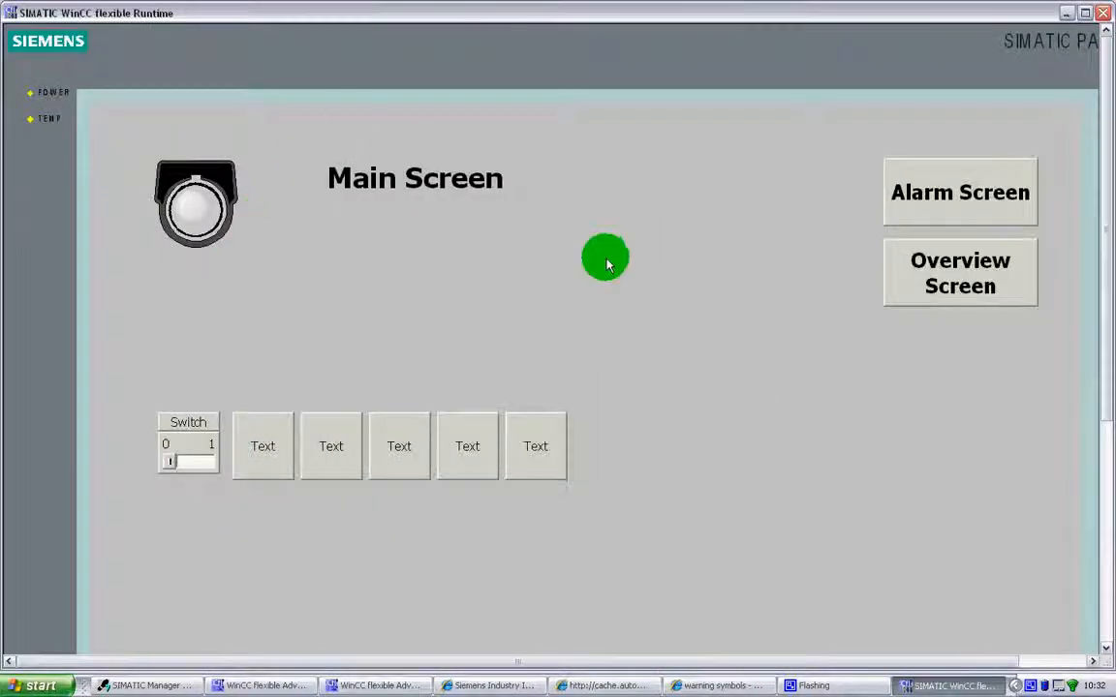
pyautogui.click(548, 447)
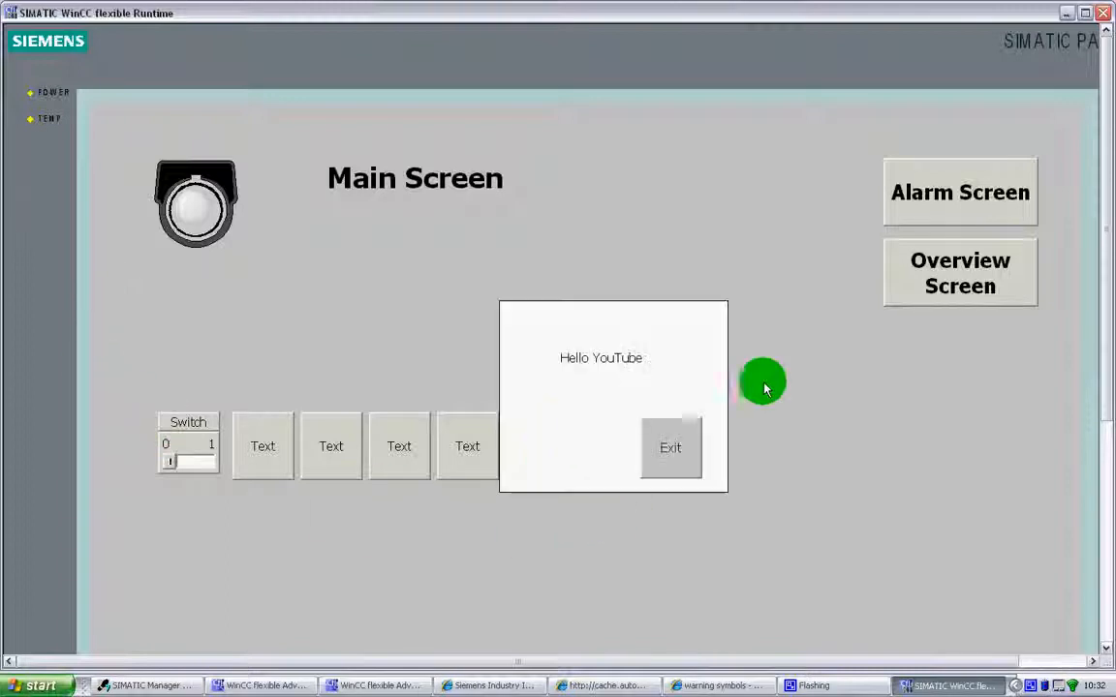
pyautogui.click(673, 447)
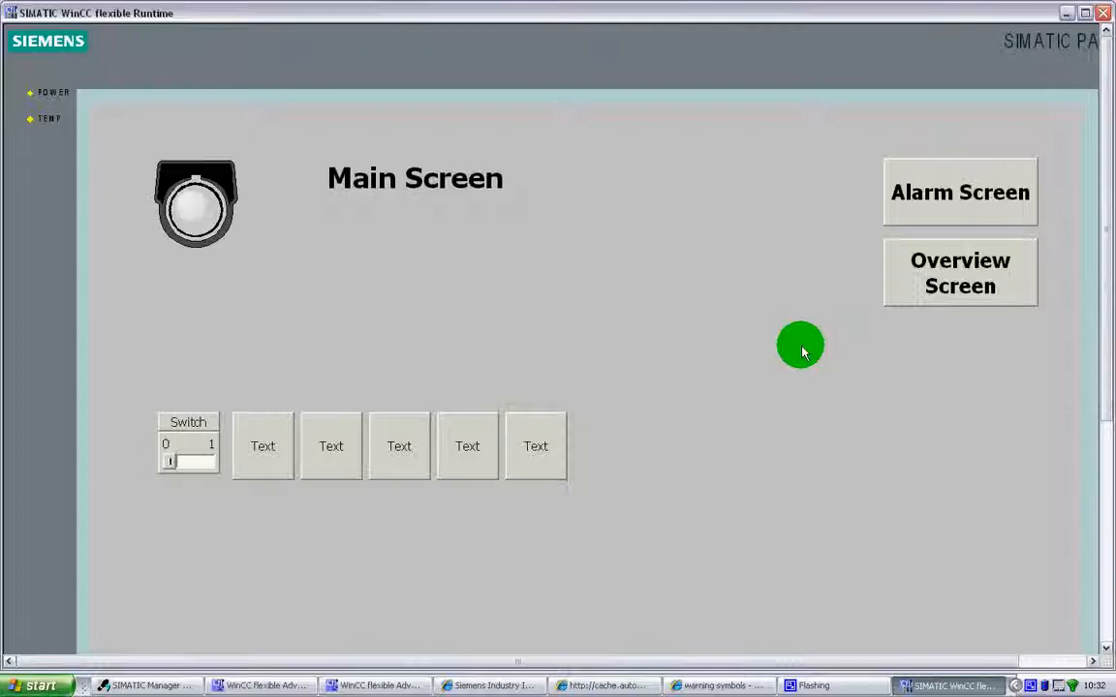
# Try the other Text buttons in the runtime, reopen and exit the Hello YouTube pop-up, and close the runtime
pyautogui.click(254, 466)
pyautogui.click(397, 460)
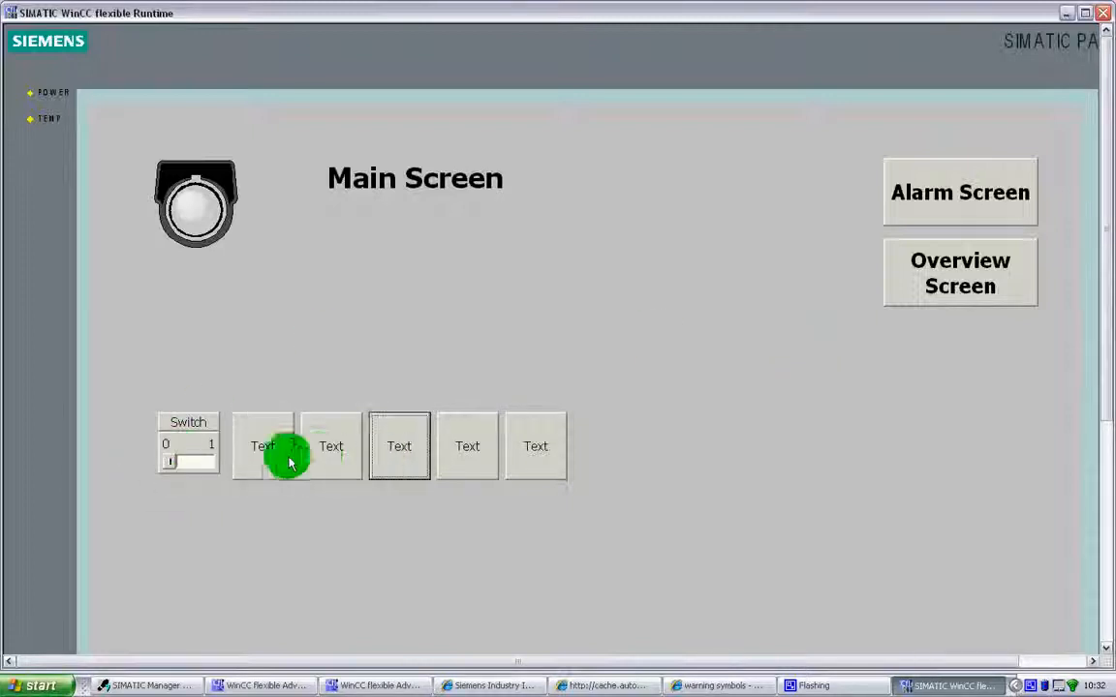
pyautogui.click(337, 460)
pyautogui.click(467, 456)
pyautogui.click(517, 457)
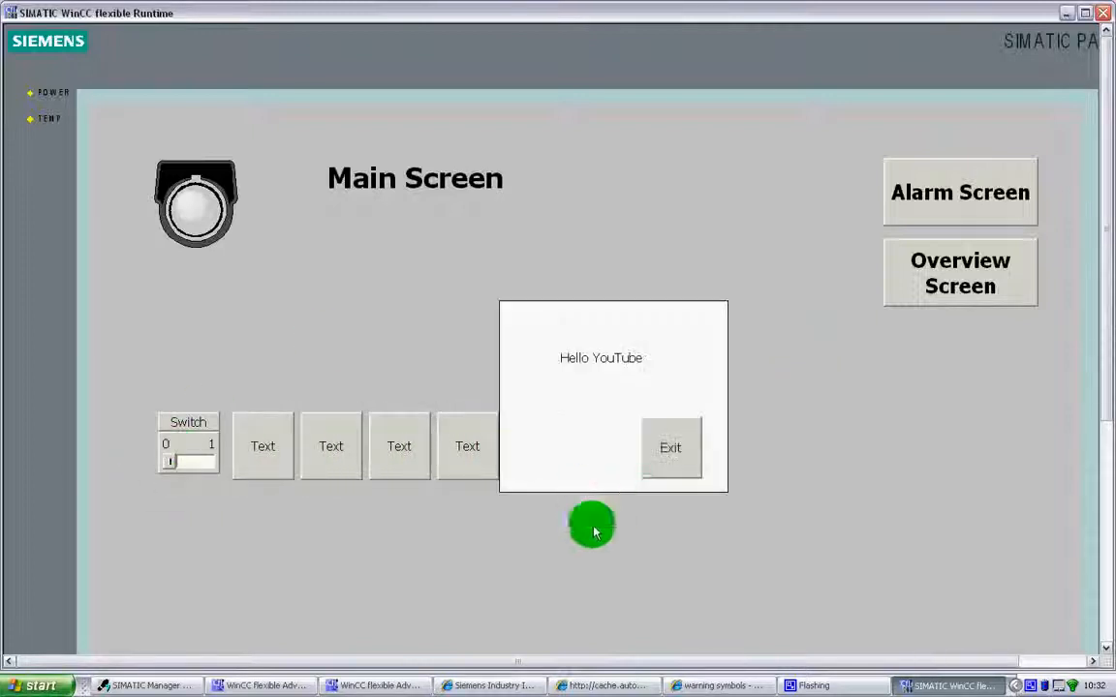
pyautogui.click(651, 461)
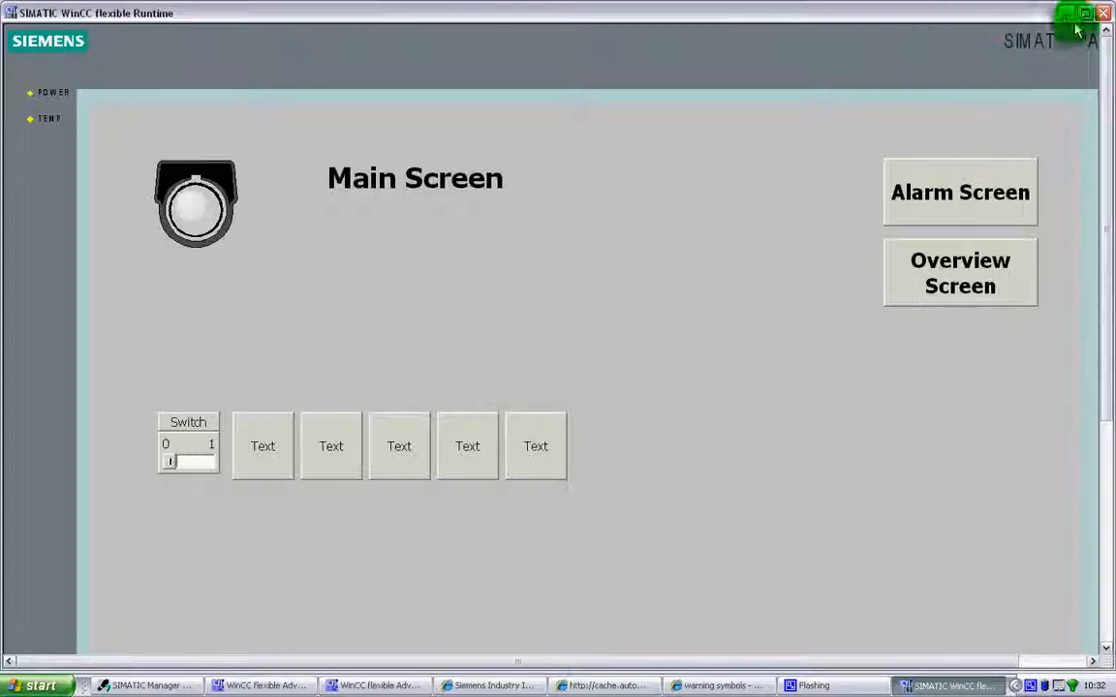
pyautogui.click(1104, 13)
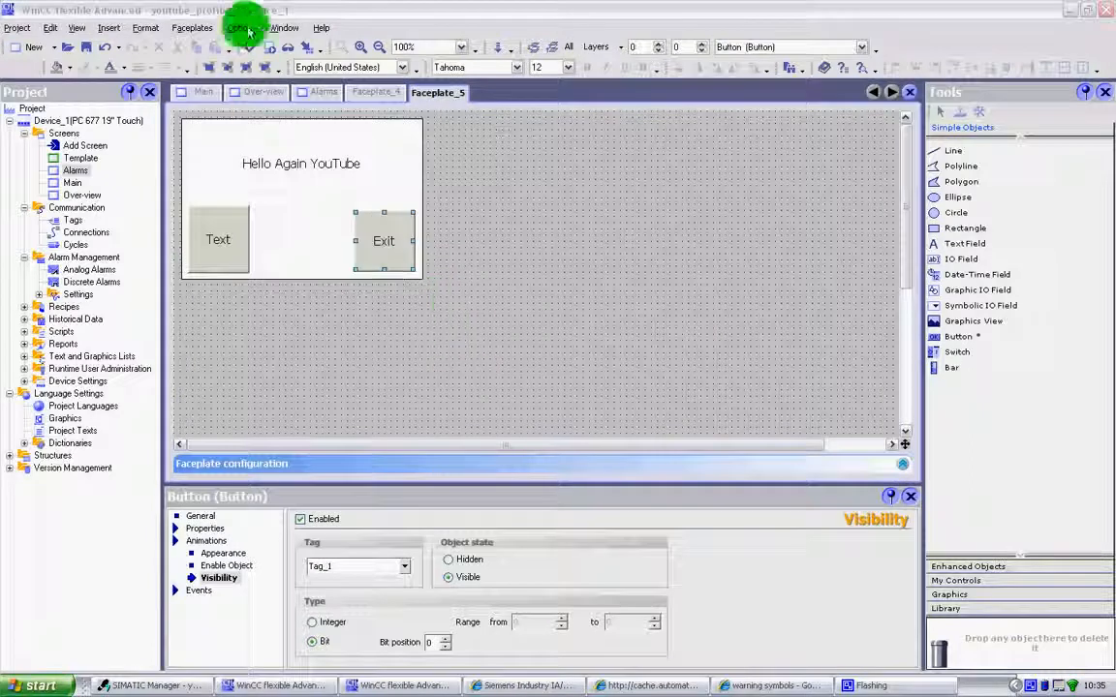
# Bring up the Main screen for editing and enlarge its work area by shrinking the property view
pyautogui.click(266, 92)
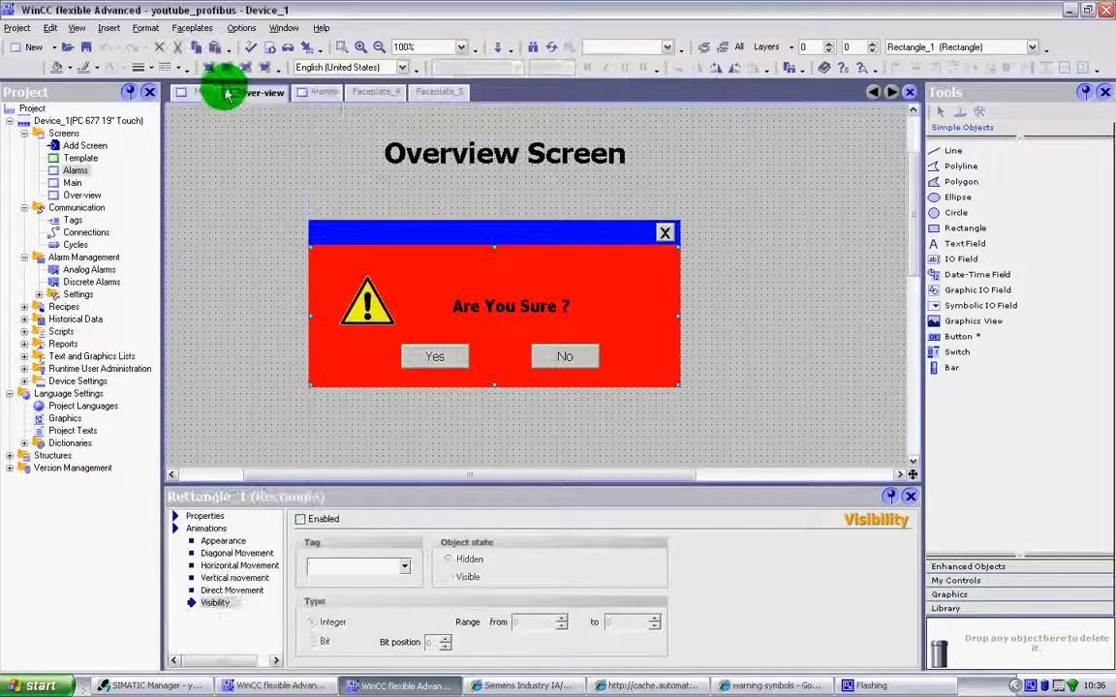
pyautogui.click(197, 92)
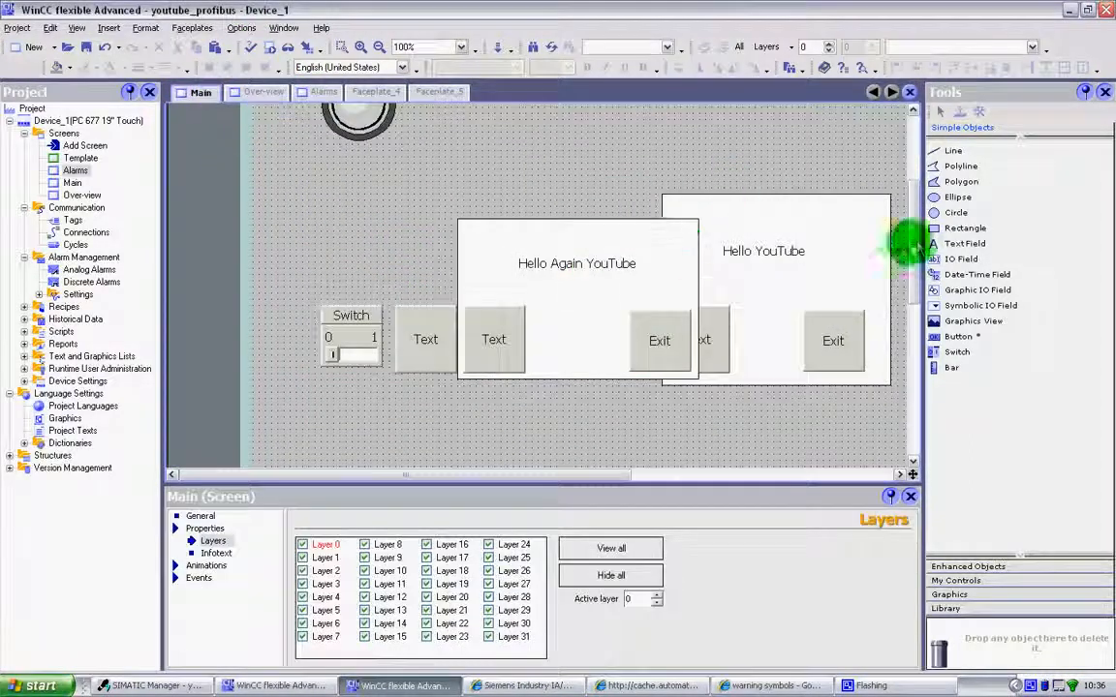
pyautogui.moveTo(914, 239); pyautogui.dragTo(910, 228)
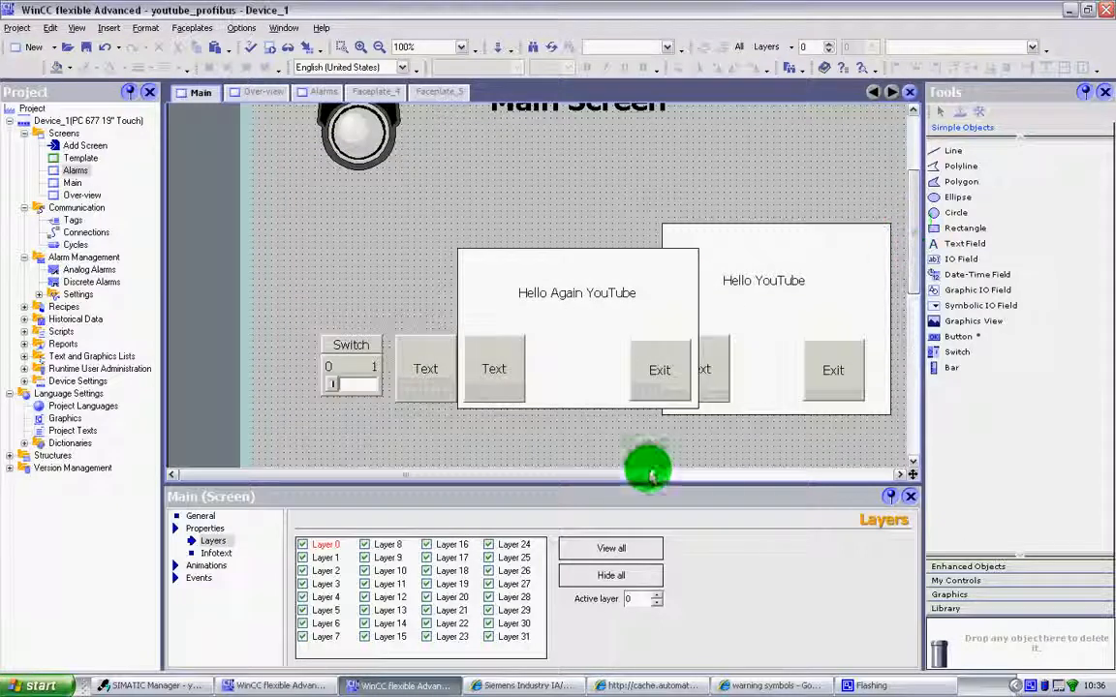
pyautogui.moveTo(630, 488); pyautogui.dragTo(625, 537)
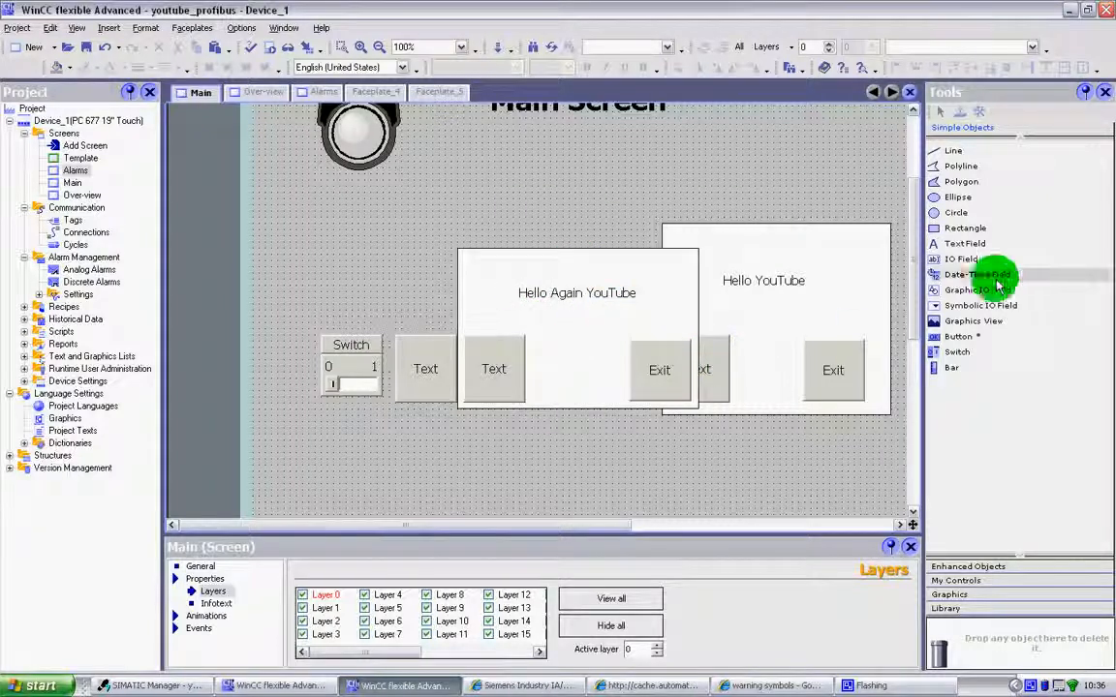
pyautogui.scroll(-2, 877, 279)
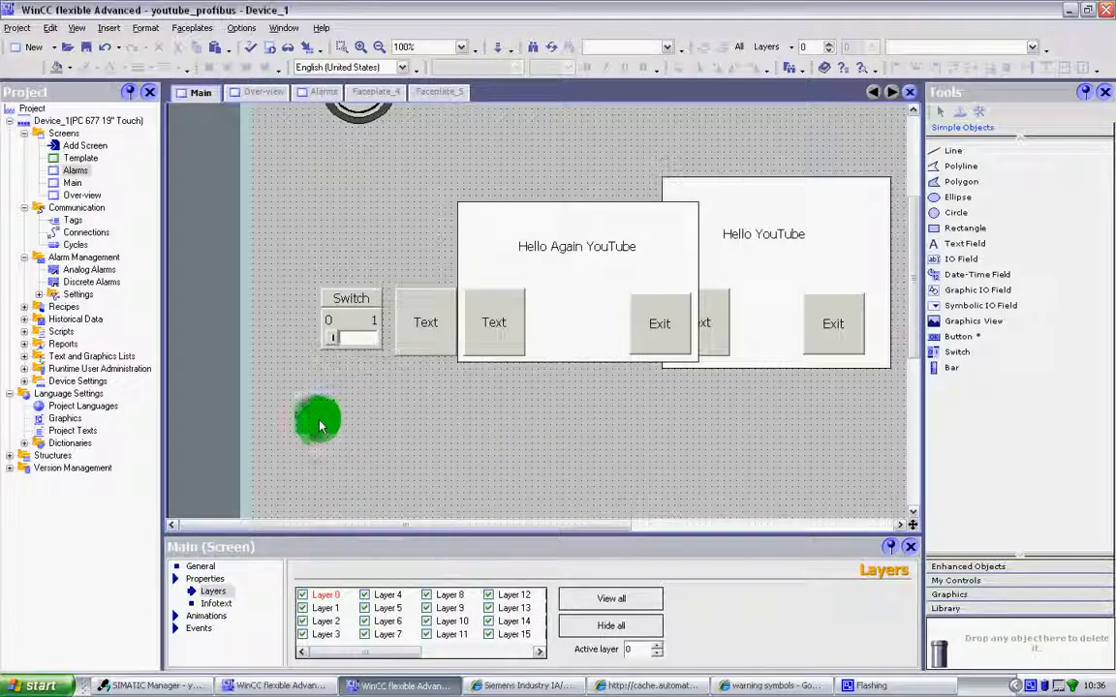
pyautogui.moveTo(909, 274); pyautogui.dragTo(909, 311)
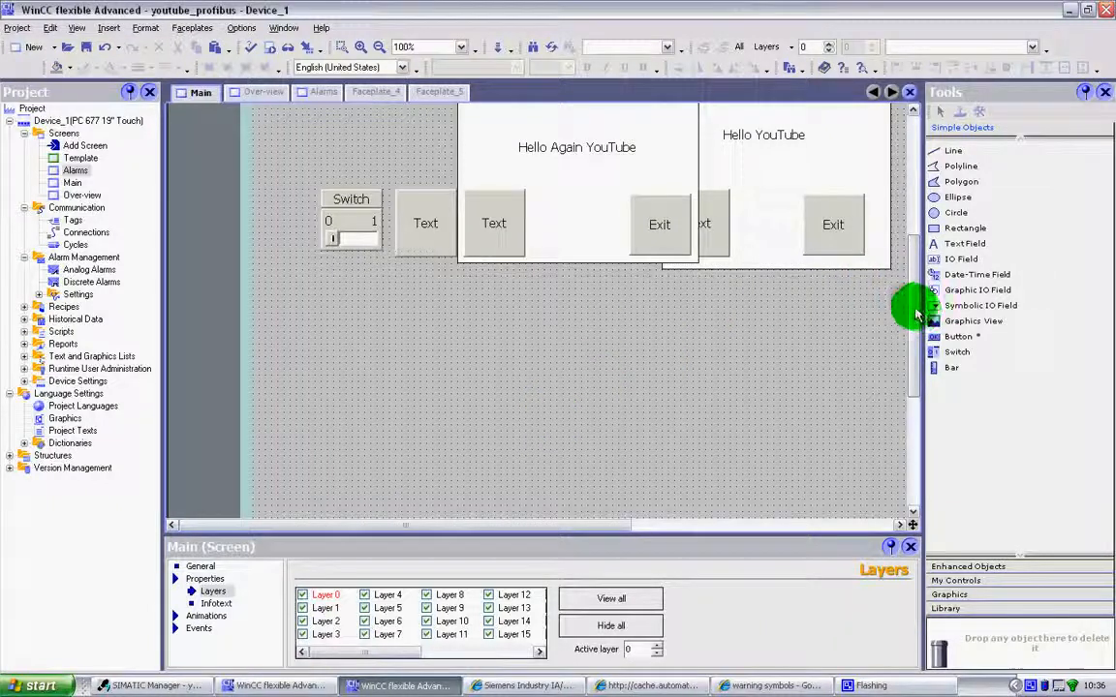
pyautogui.moveTo(911, 304); pyautogui.dragTo(911, 254)
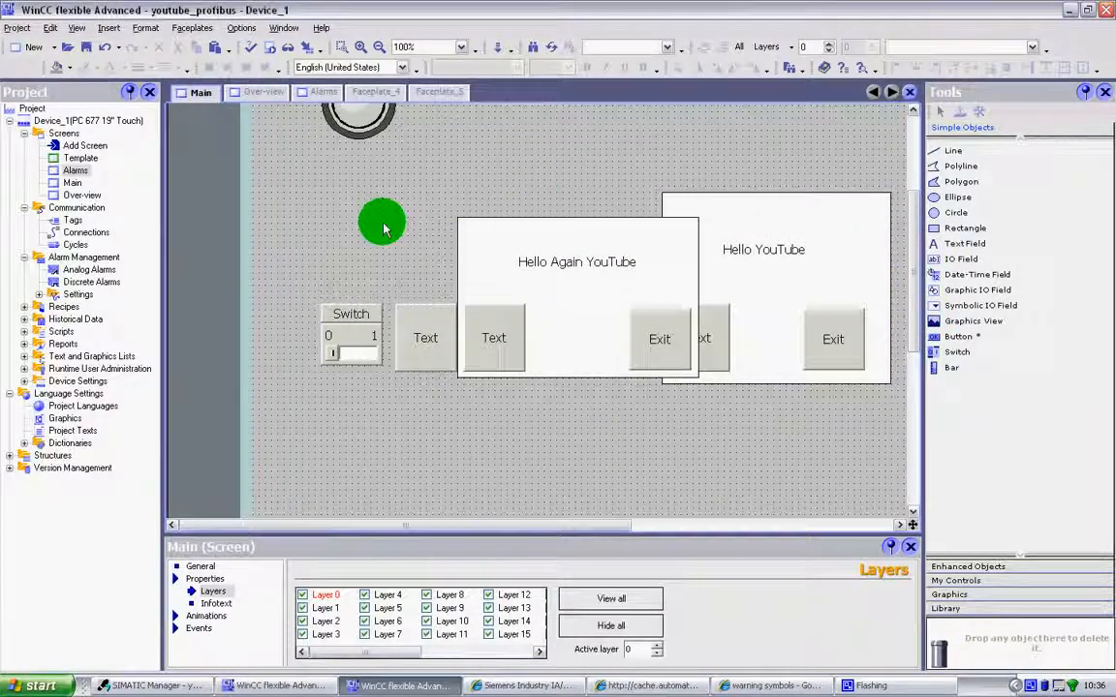
# Assign the Hello Again YouTube faceplate to layer 1 and the Hello YouTube faceplate to layer 2
pyautogui.click(567, 279)
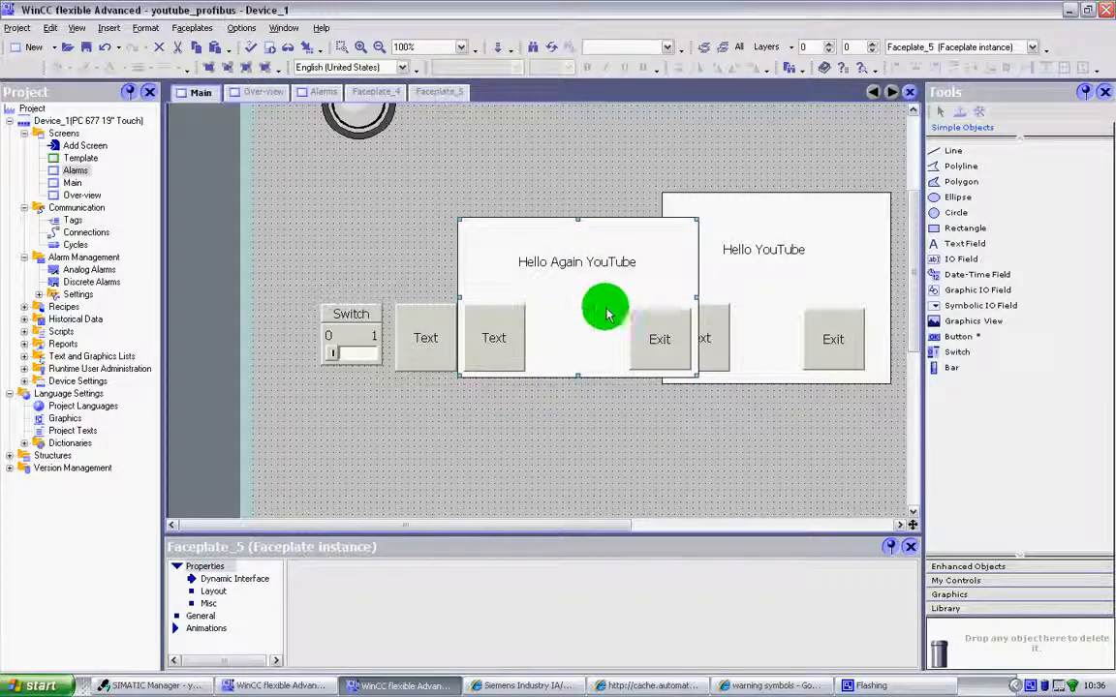
pyautogui.click(380, 341)
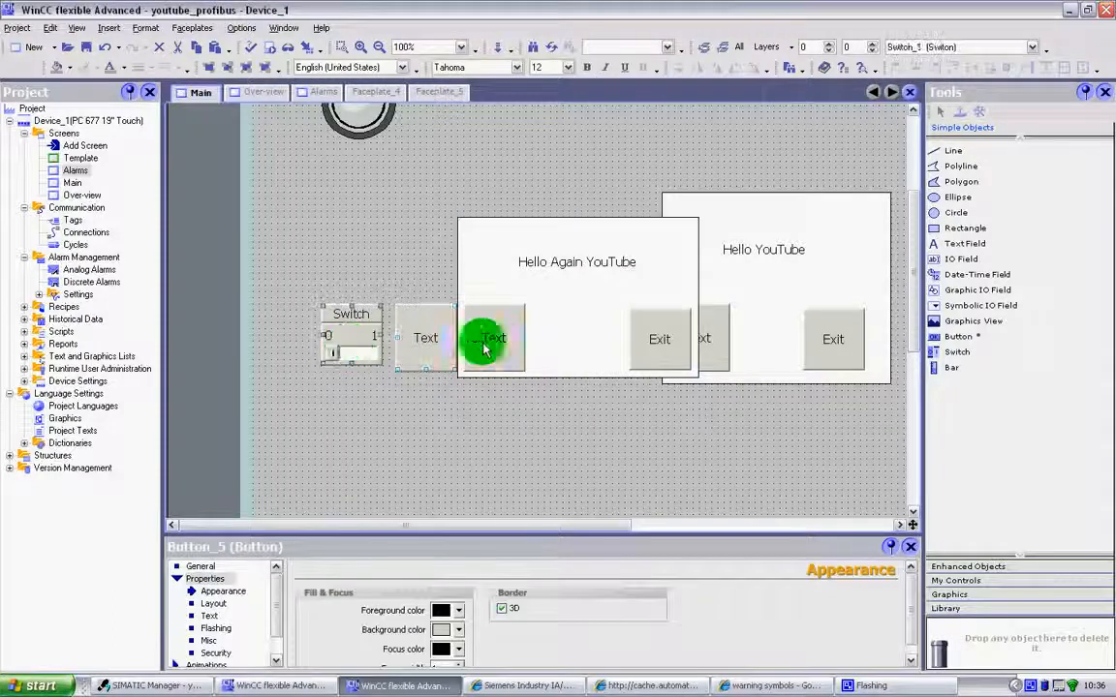
pyautogui.click(582, 349)
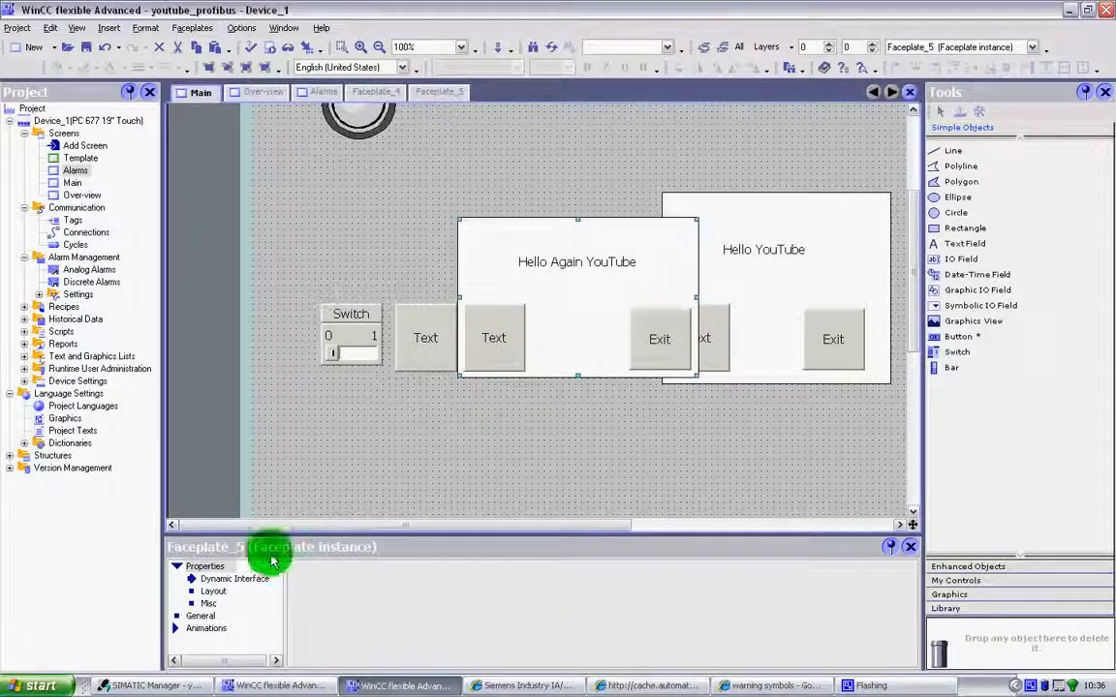
pyautogui.click(210, 603)
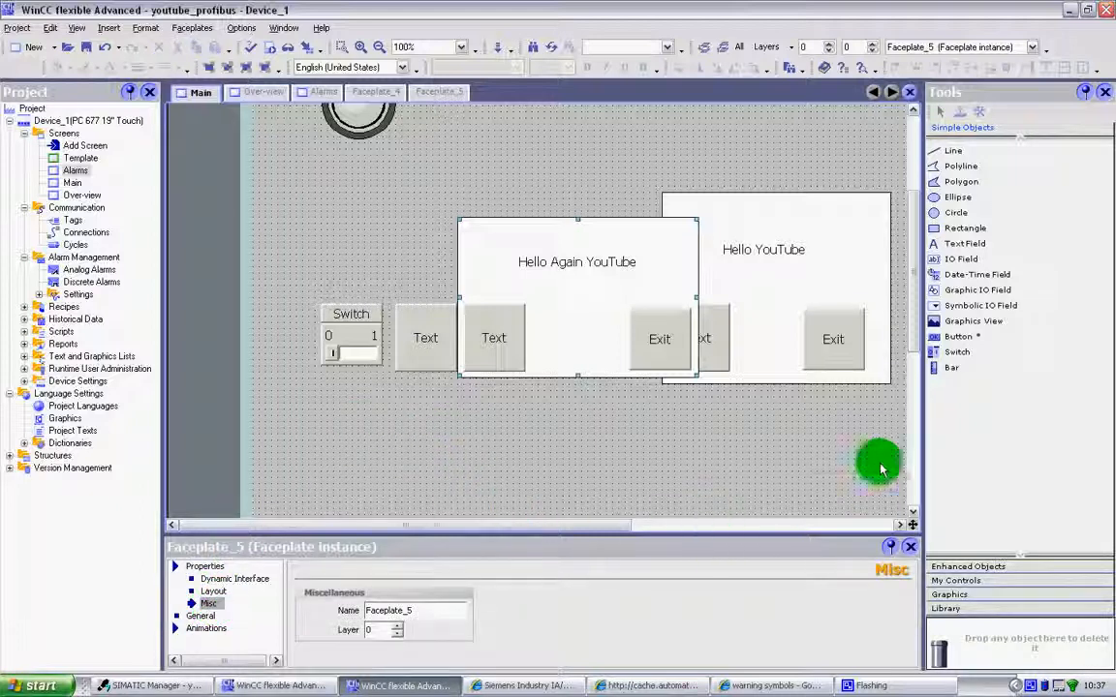
pyautogui.click(401, 625)
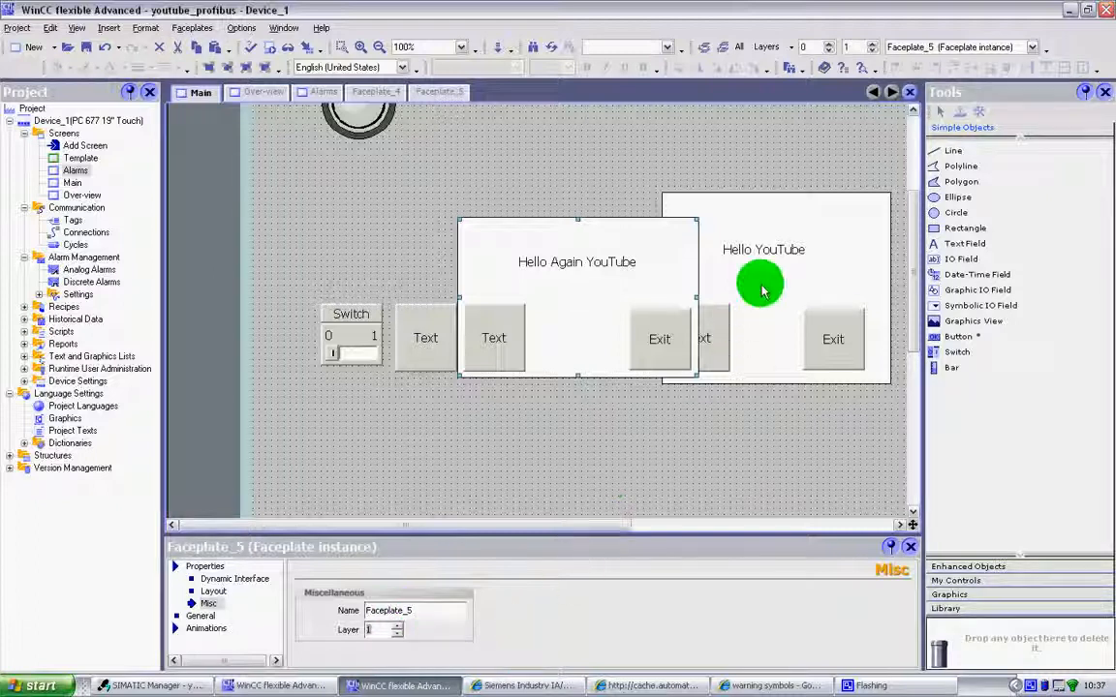
pyautogui.click(762, 289)
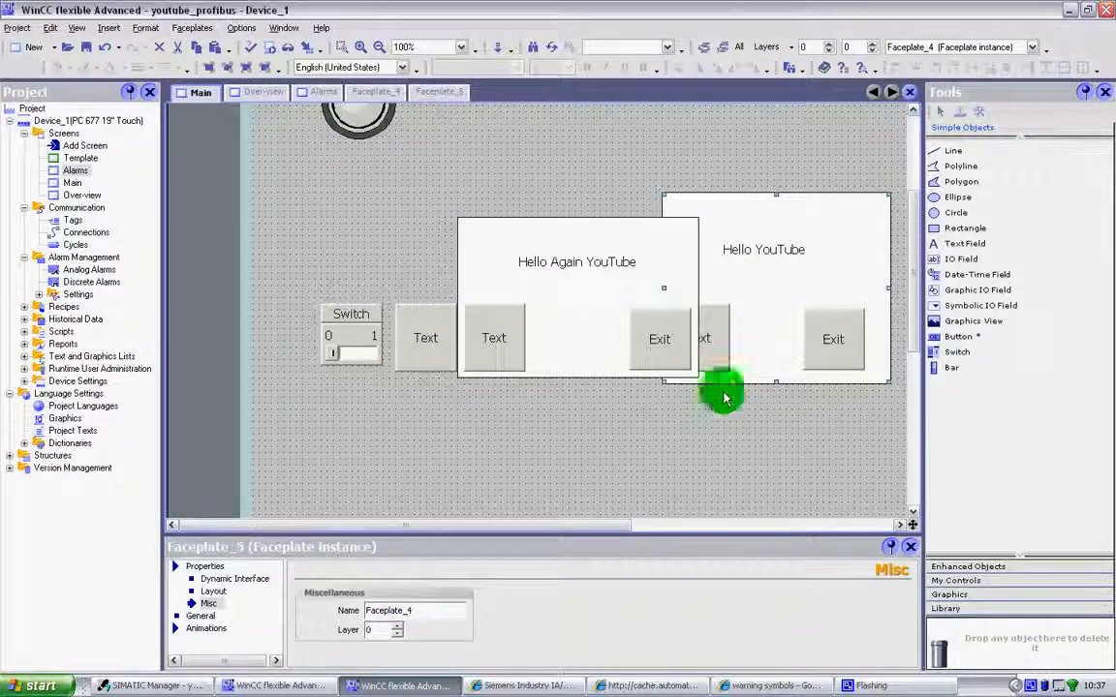
pyautogui.click(400, 626)
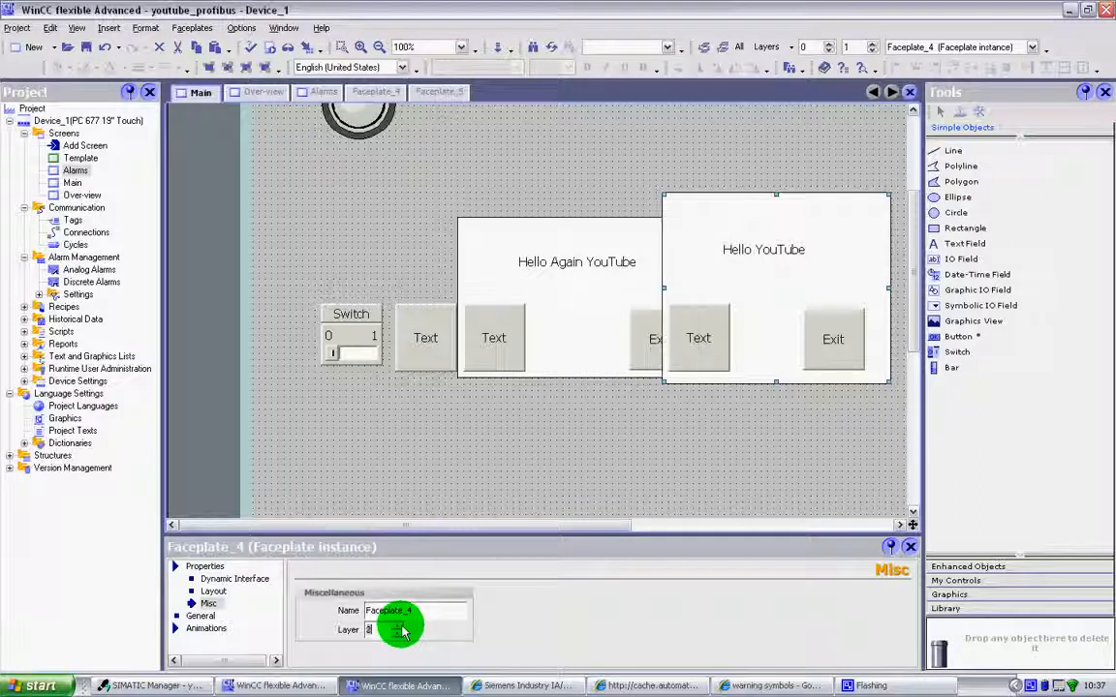
# Hide layers 1 and 2 of the Main screen
pyautogui.click(543, 423)
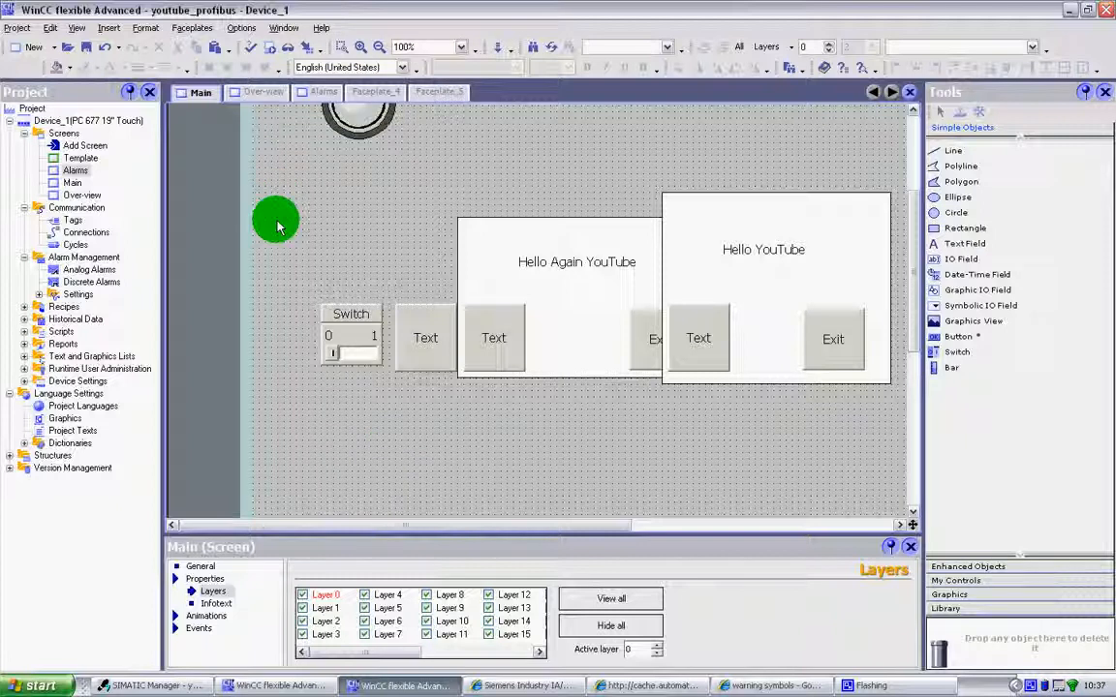
pyautogui.click(303, 615)
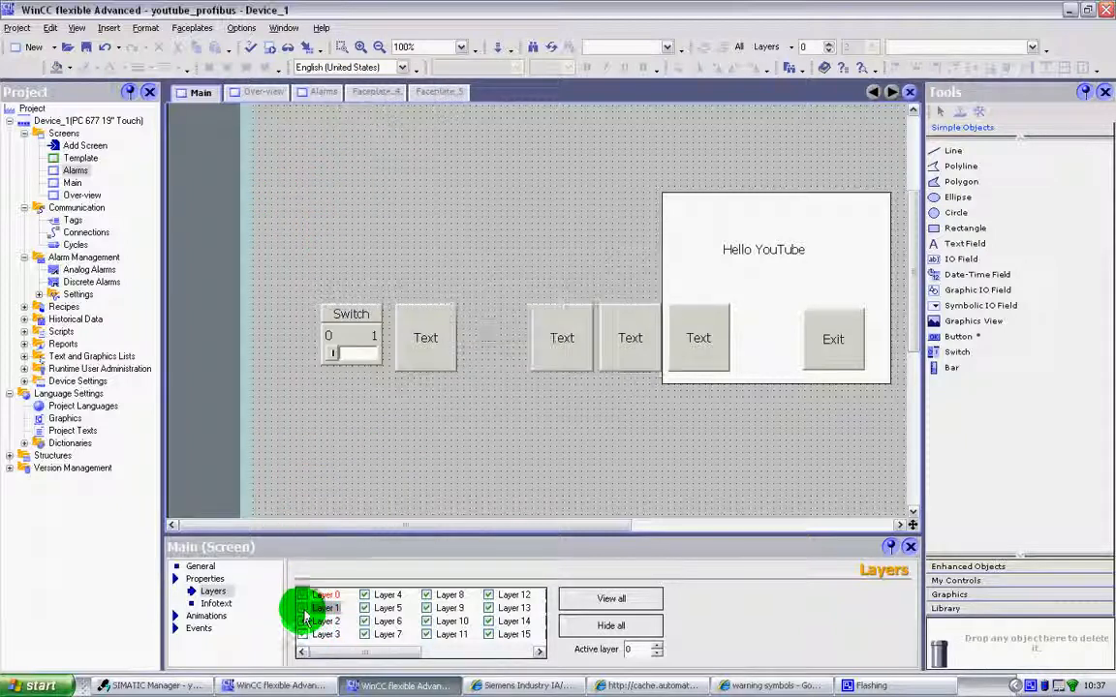
pyautogui.click(304, 621)
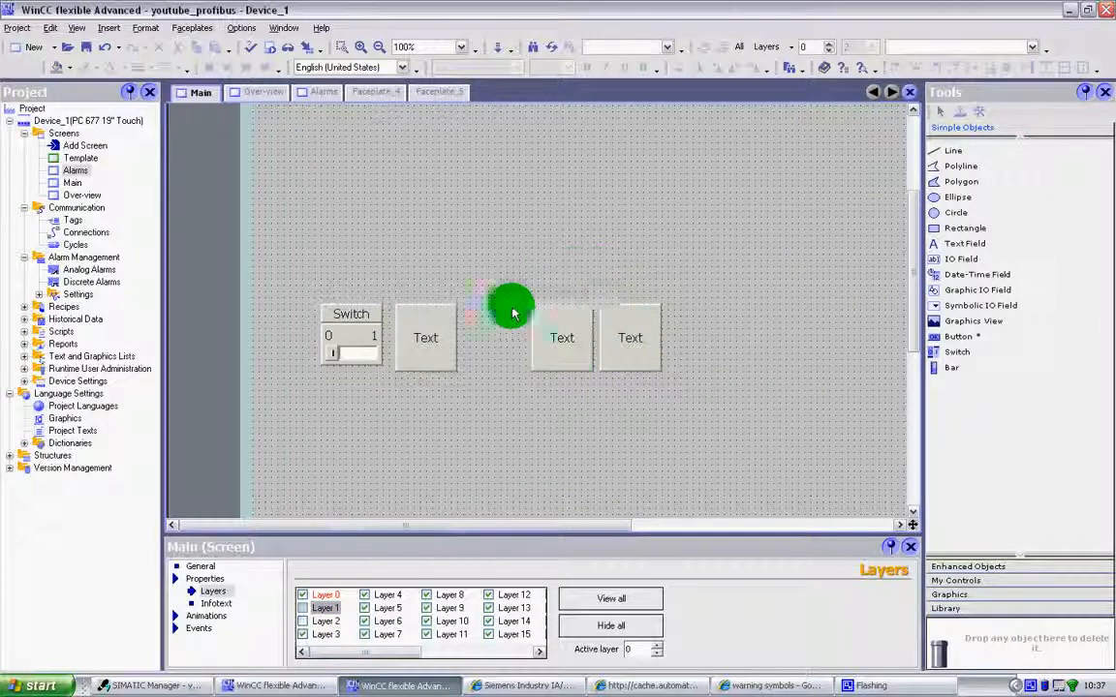
# Check the layer assignments of the two Text buttons that were covered by the pop-ups
pyautogui.click(559, 335)
pyautogui.click(616, 346)
pyautogui.click(565, 361)
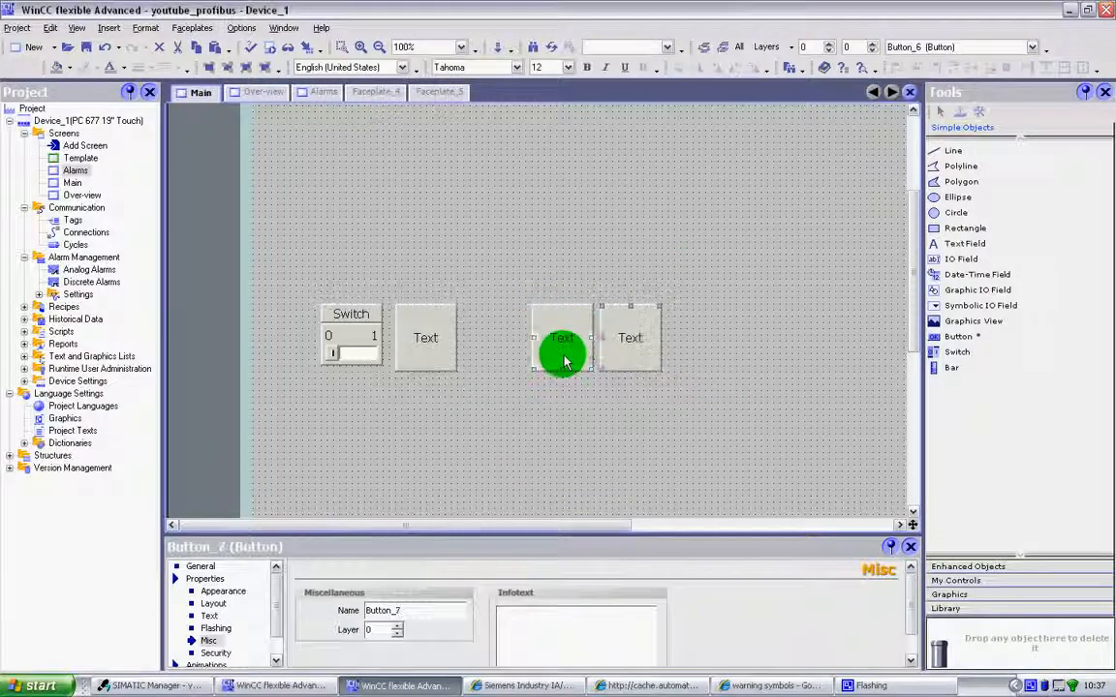
pyautogui.click(625, 344)
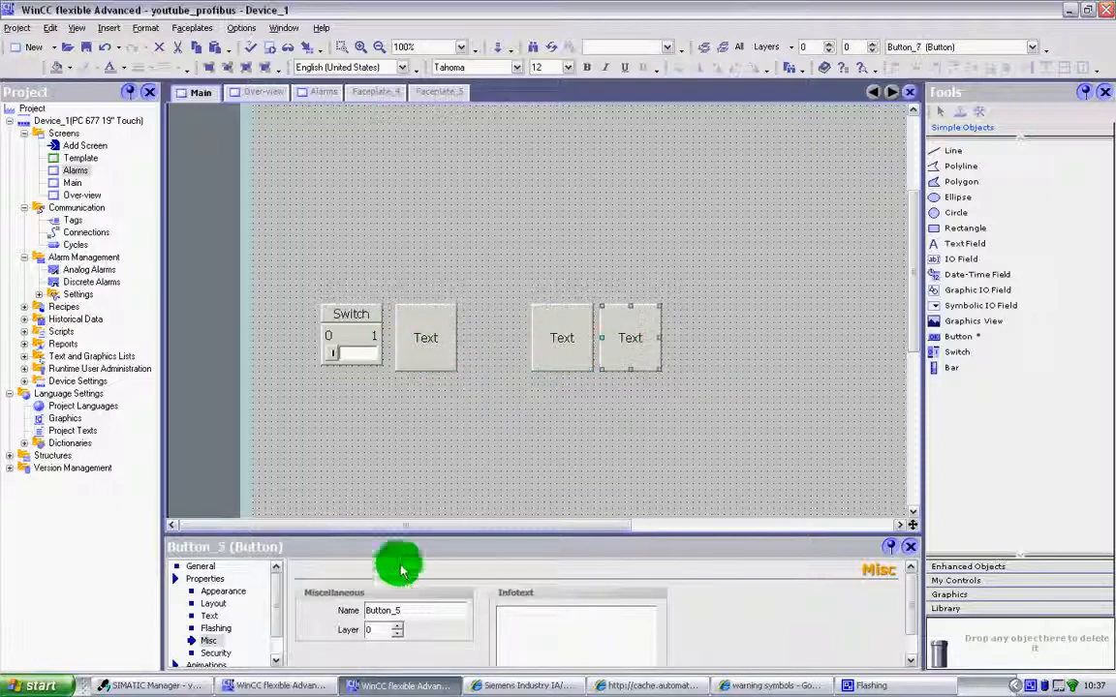
# Make layers 1 and 2 of the Main screen visible again
pyautogui.click(435, 297)
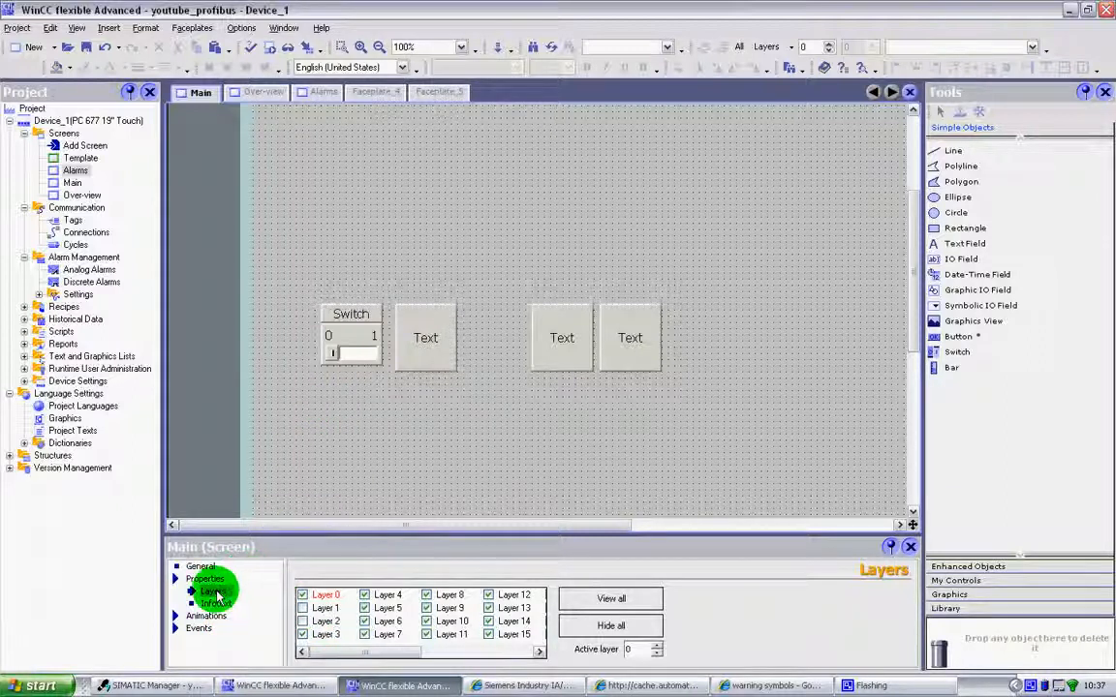
pyautogui.click(303, 609)
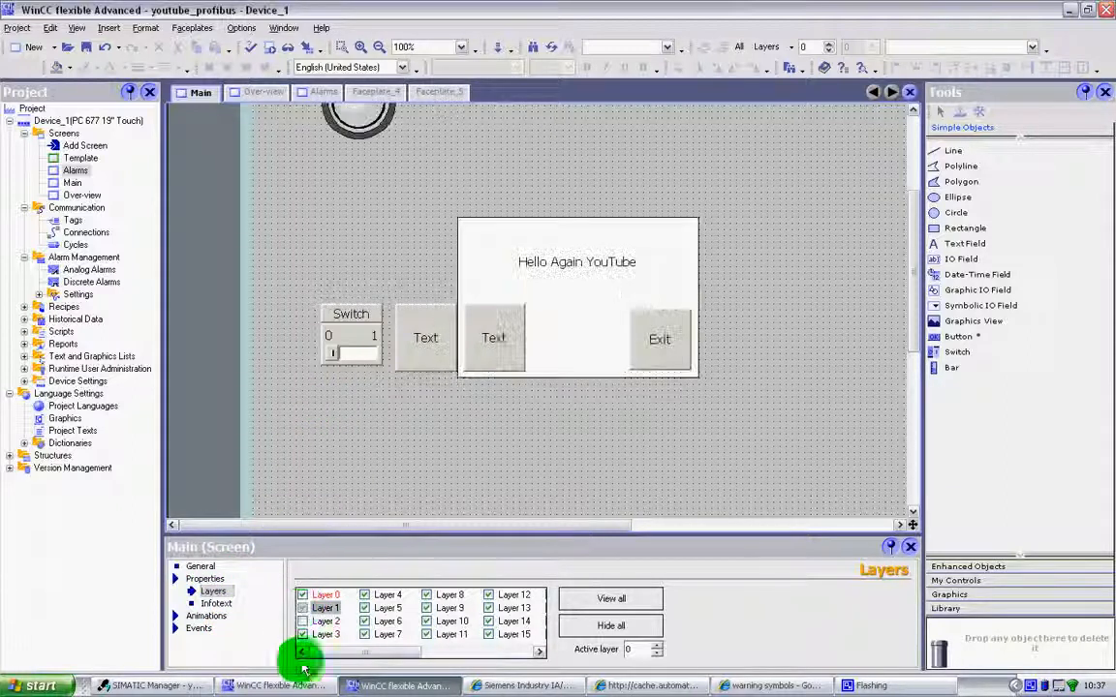
pyautogui.click(302, 621)
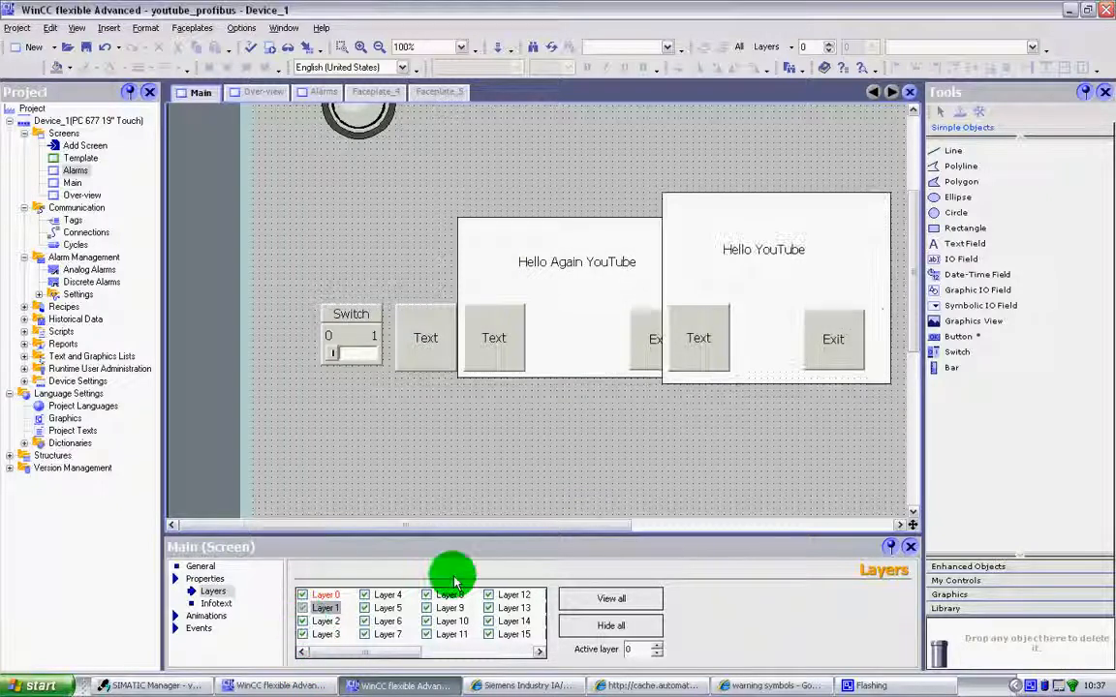
pyautogui.click(366, 334)
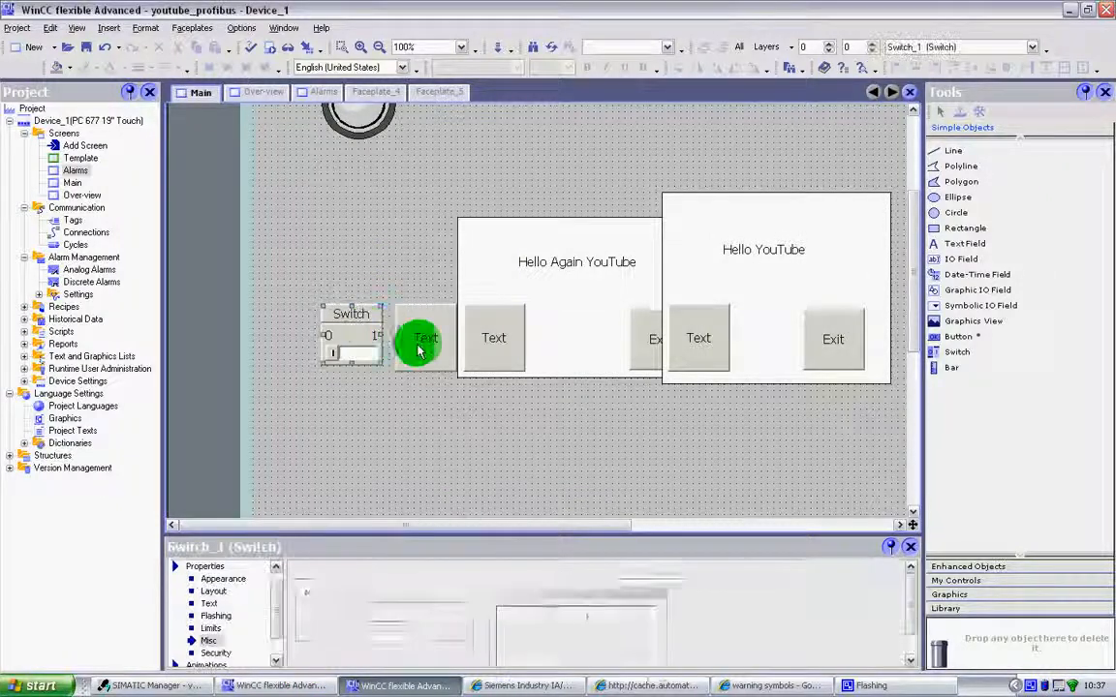
pyautogui.click(315, 317)
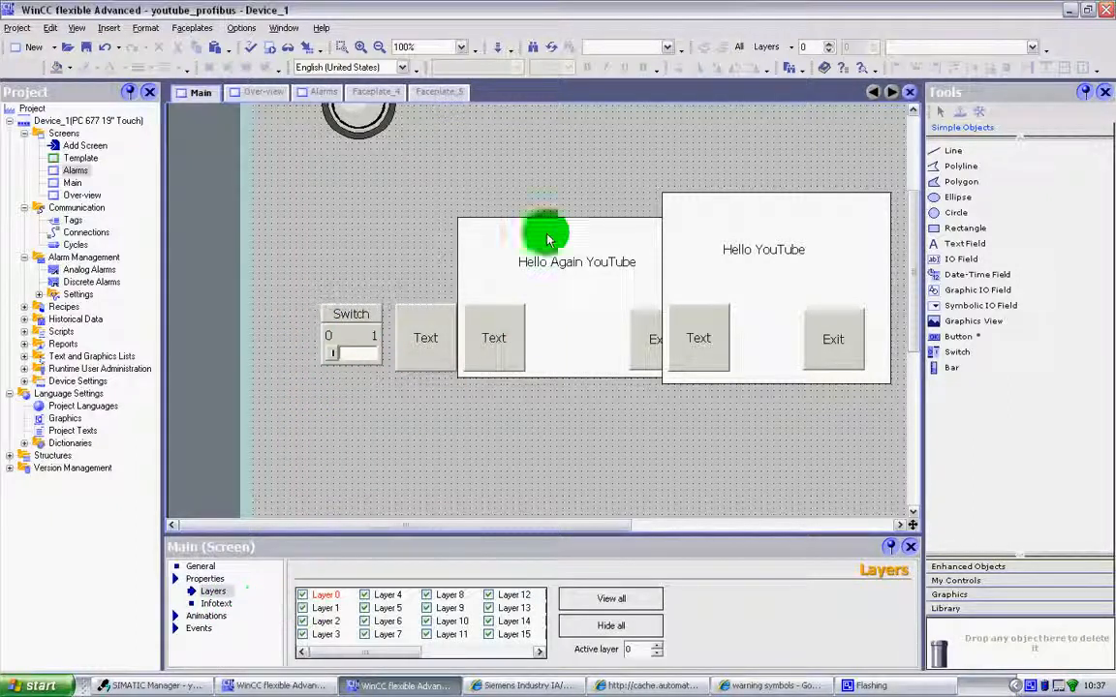
pyautogui.click(657, 347)
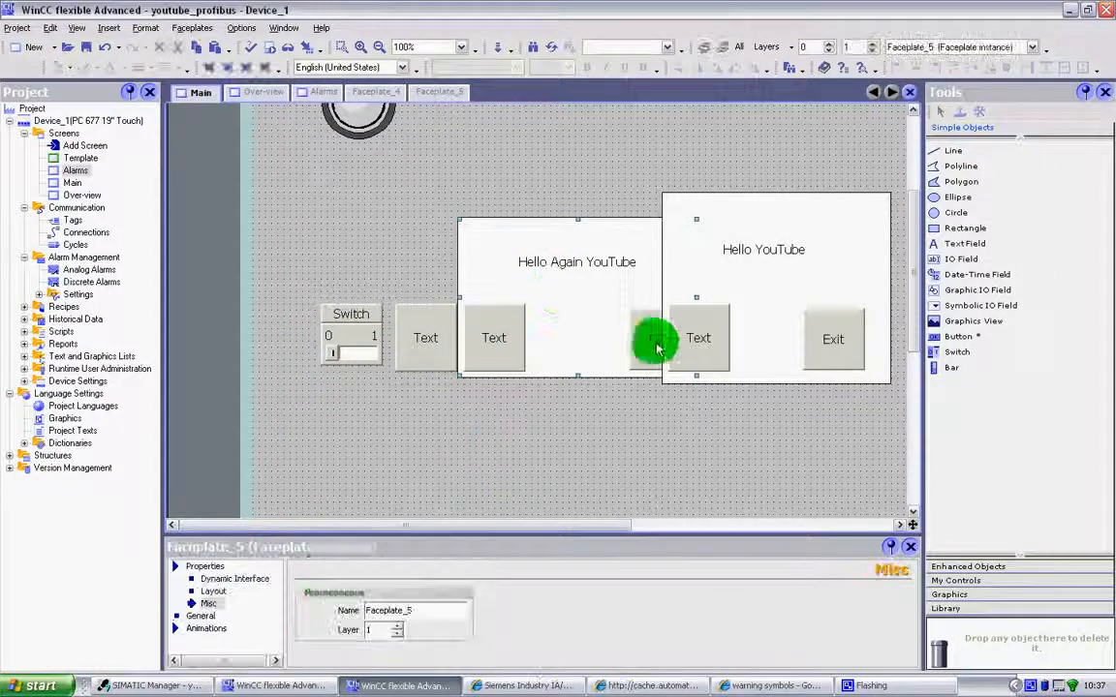
# Hide layers 1 and 2 of the Main screen to reach the Text buttons beneath the faceplates
pyautogui.click(269, 491)
pyautogui.click(304, 609)
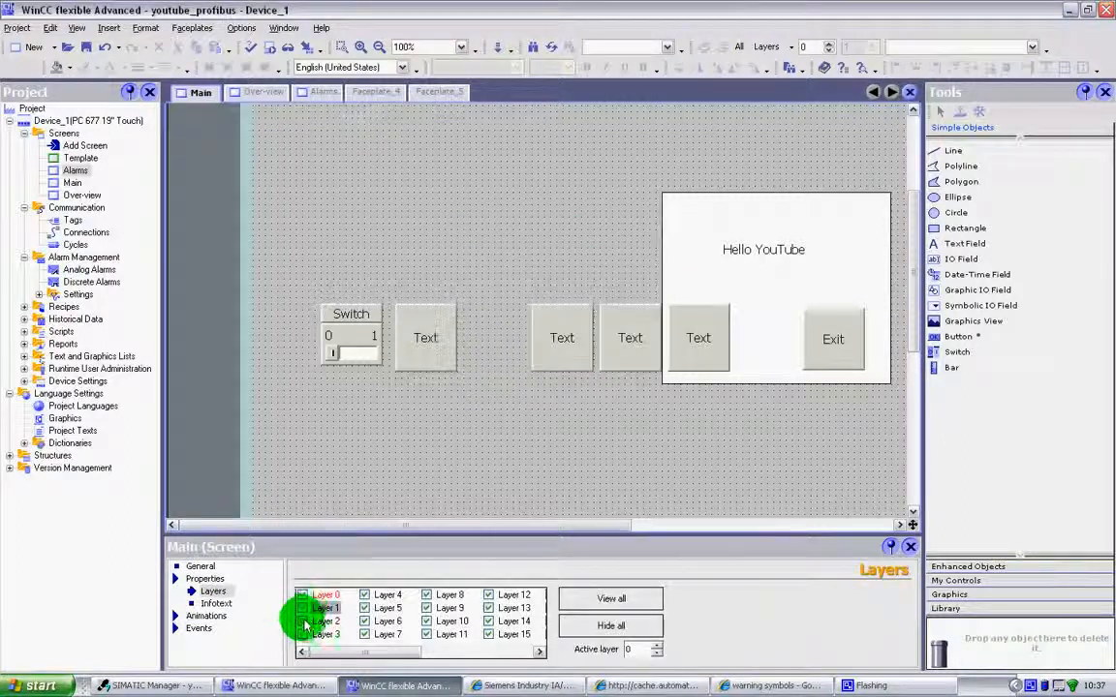
pyautogui.click(303, 622)
# Assign the middle one of the three remaining Text buttons to layer 2
pyautogui.click(437, 337)
pyautogui.click(554, 359)
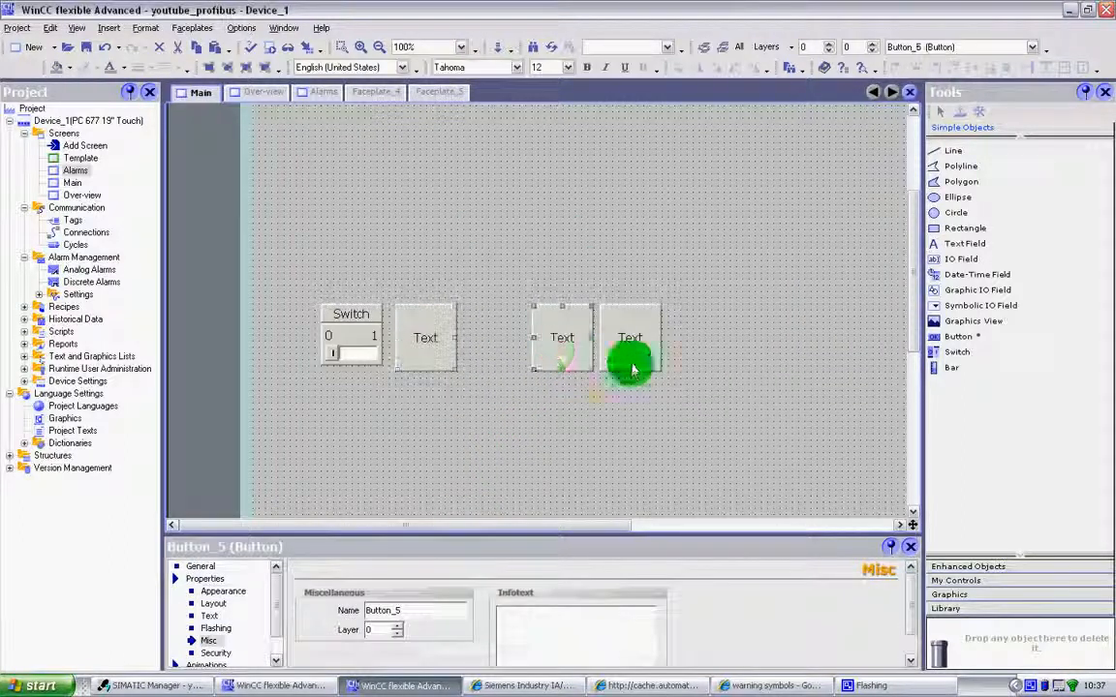
pyautogui.doubleClick(398, 626)
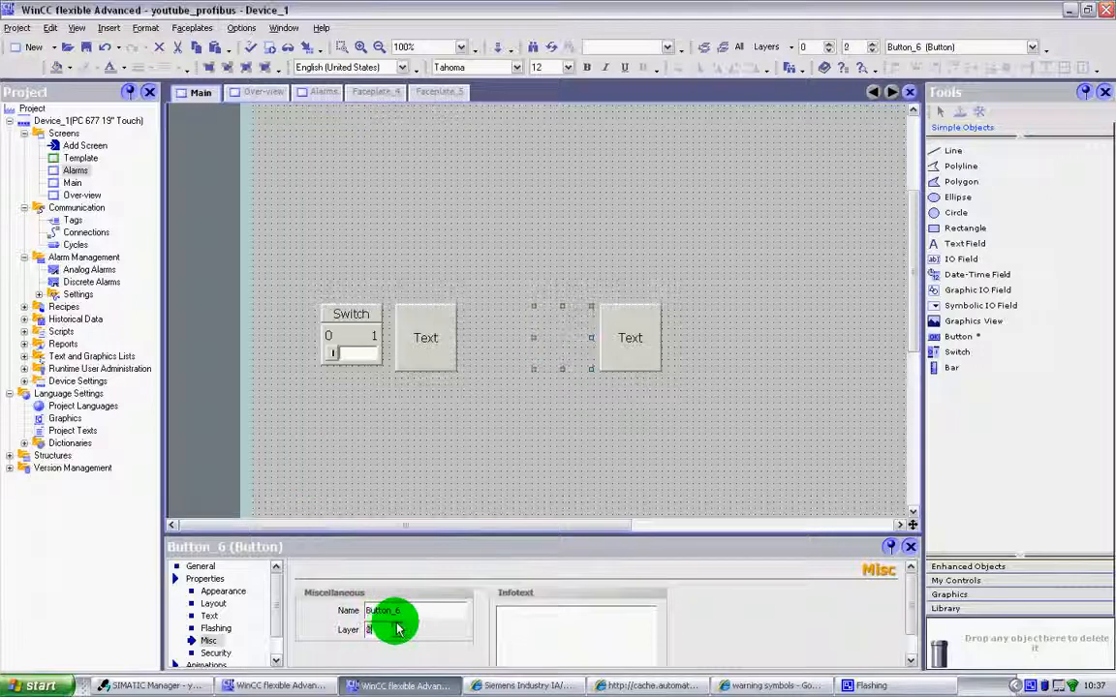
# Assign the three Text buttons still visible on the Main screen to layer 3
pyautogui.click(428, 360)
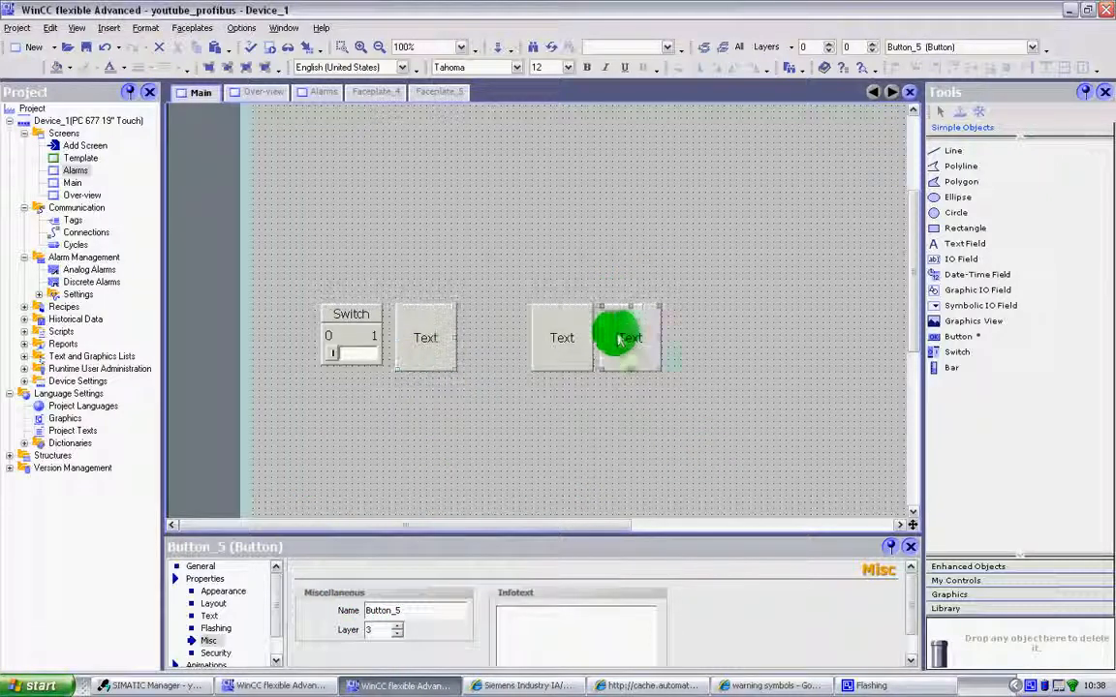
pyautogui.click(620, 339)
pyautogui.click(358, 628)
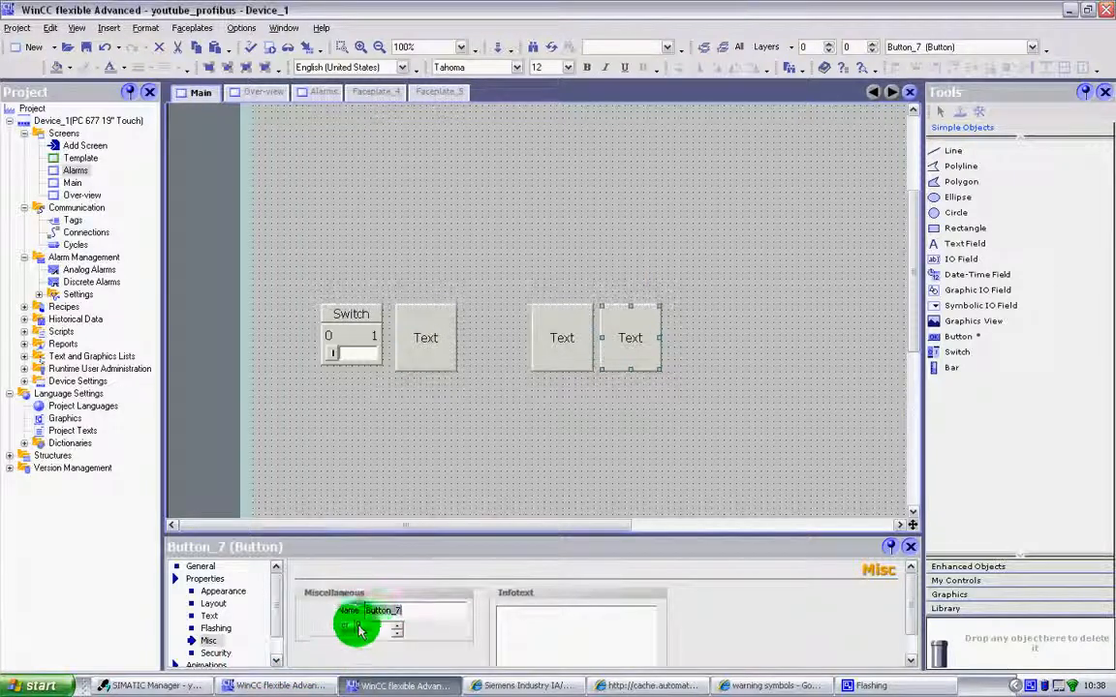
pyautogui.moveTo(378, 634); pyautogui.dragTo(361, 630)
pyautogui.write('3')
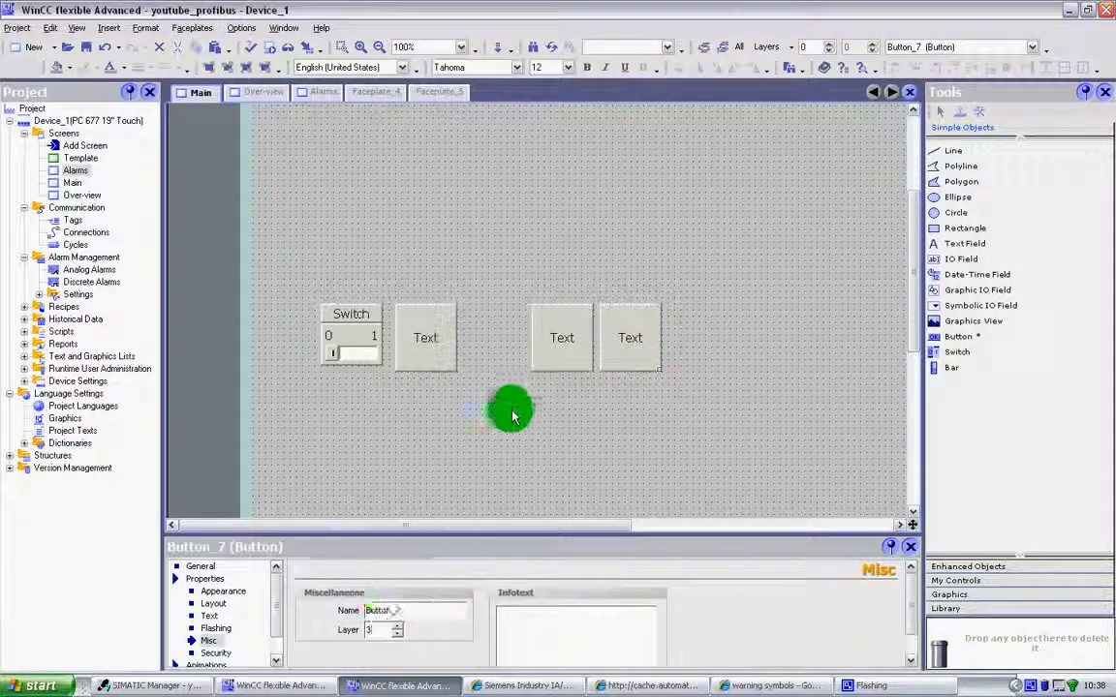
pyautogui.click(512, 414)
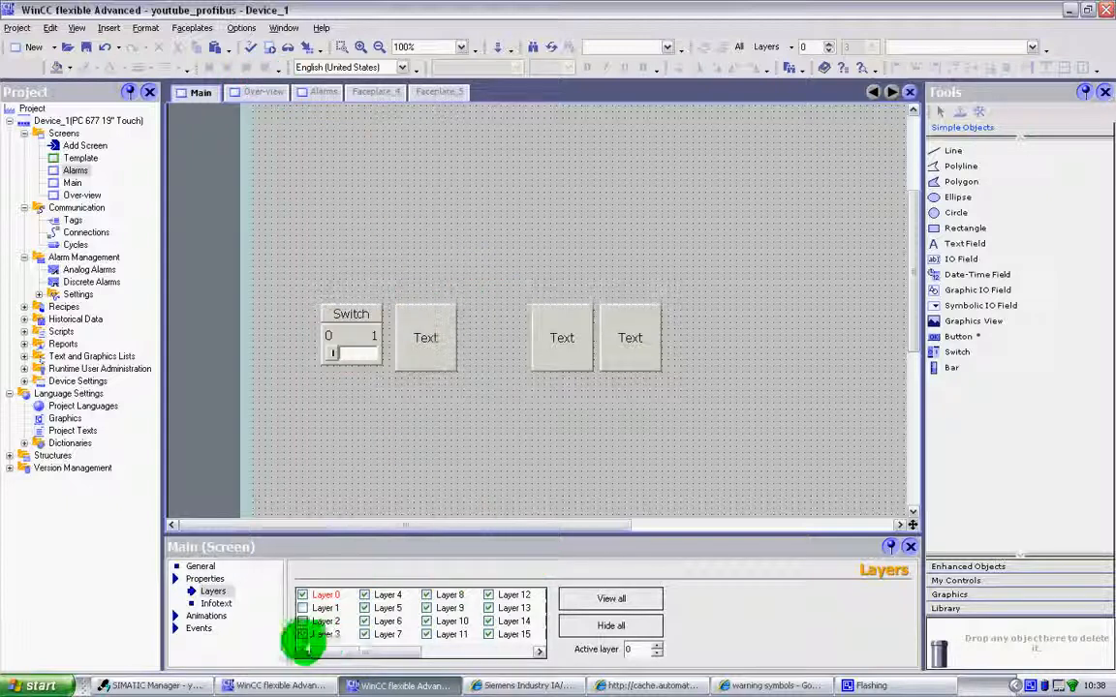
# Hide layer 3 of the Main screen, and show and hide layers 1 and 2 one at a time to inspect their contents
pyautogui.click(302, 634)
pyautogui.click(302, 608)
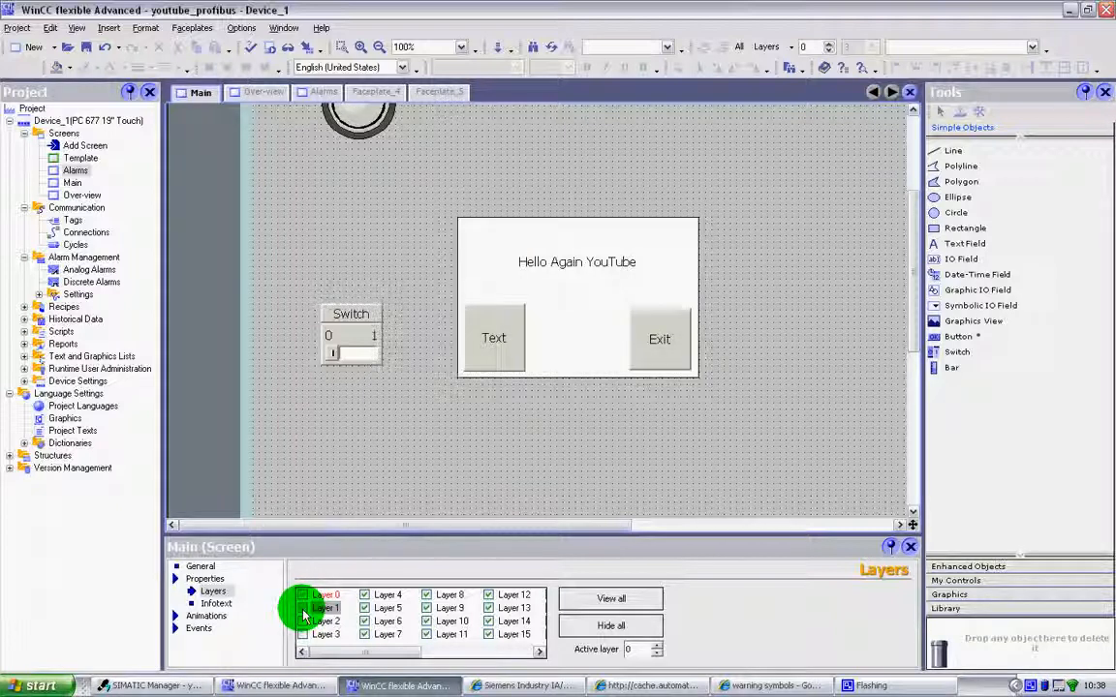
pyautogui.click(302, 609)
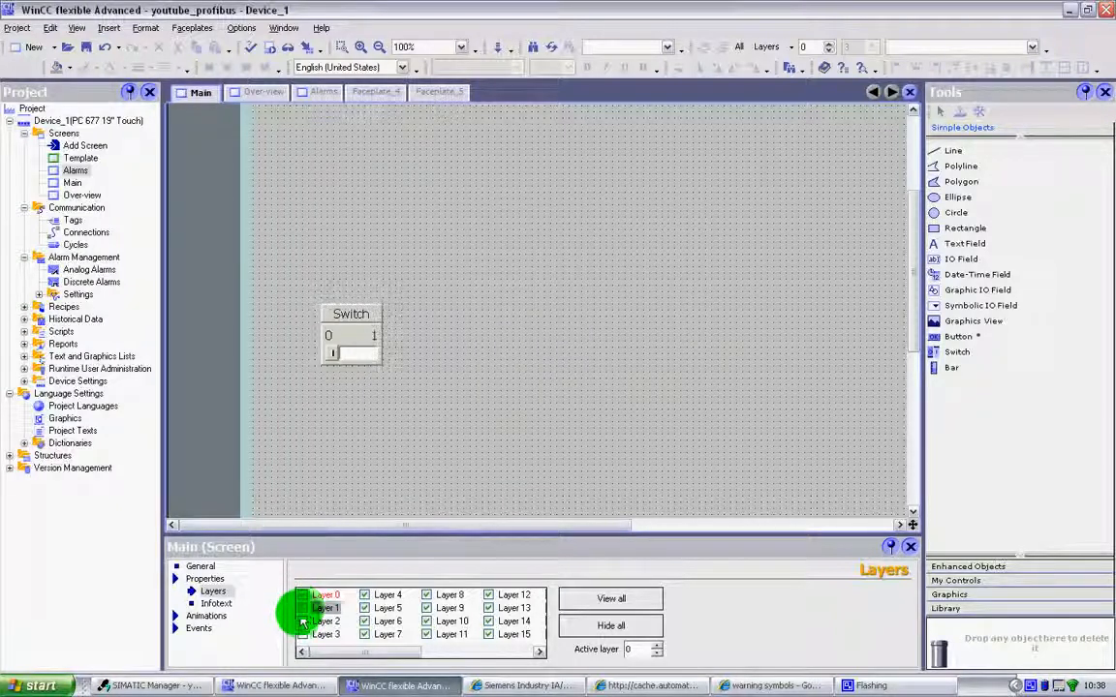
pyautogui.click(305, 625)
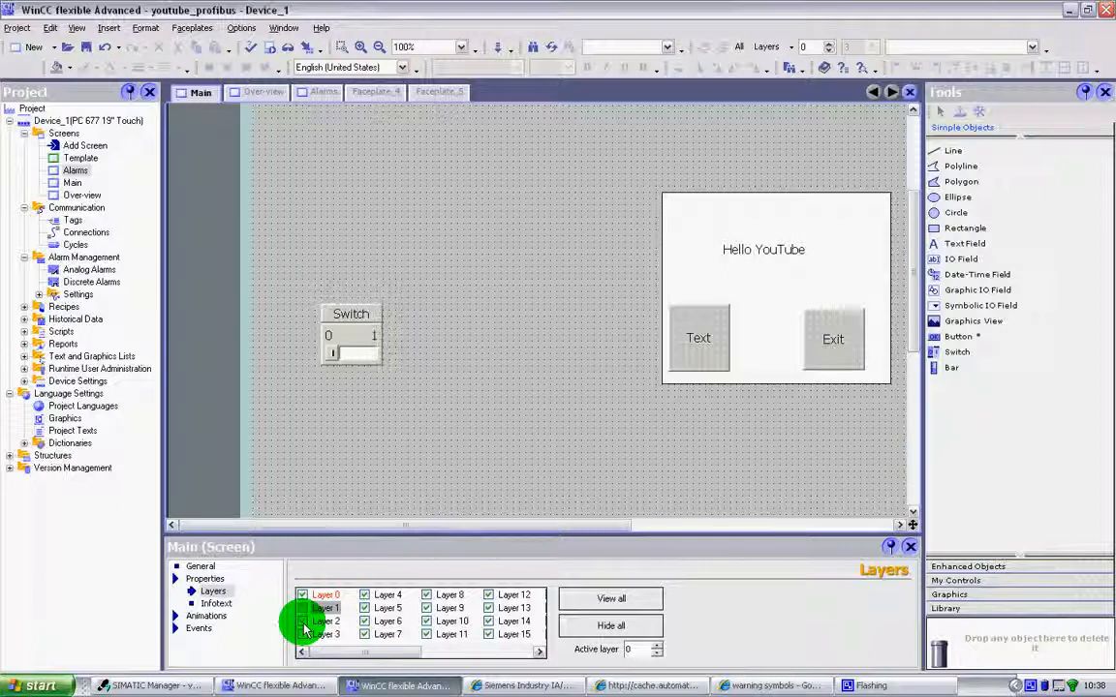
pyautogui.click(303, 624)
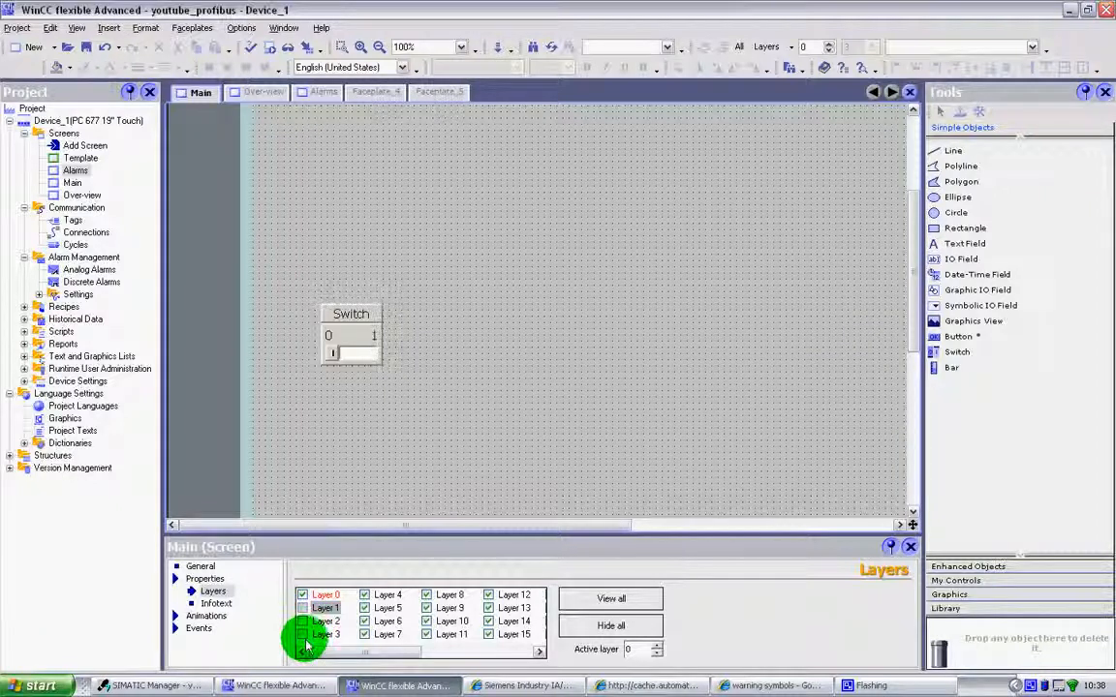
# Make layers 1, 2 and 3 of the Main screen visible again
pyautogui.click(303, 636)
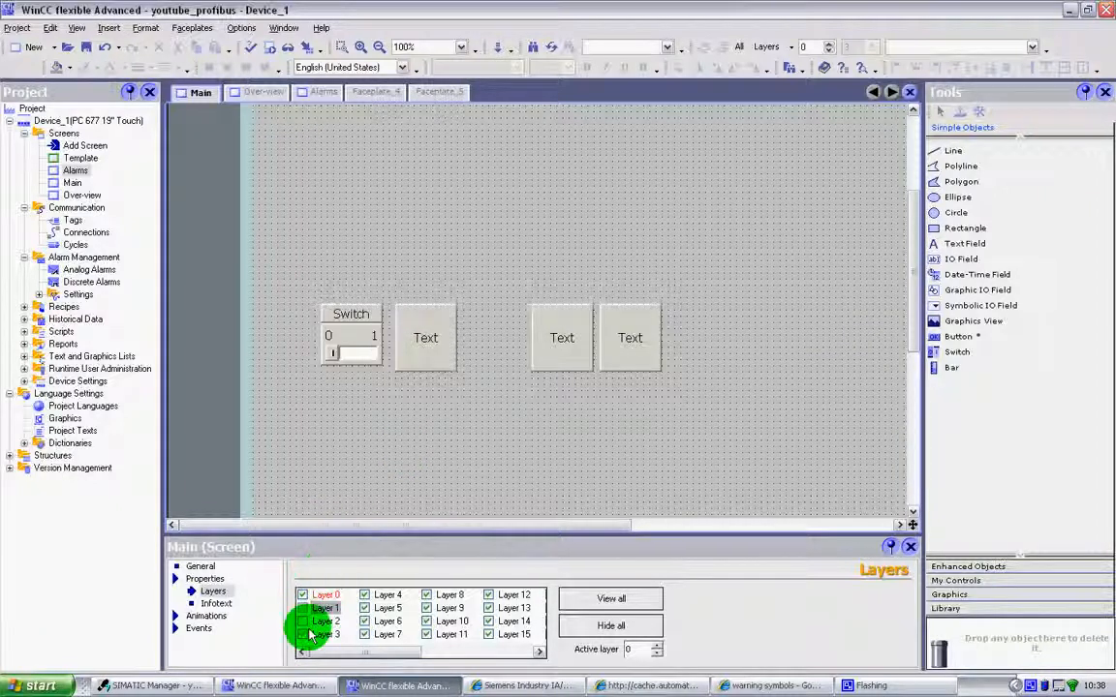
pyautogui.click(304, 622)
pyautogui.click(303, 608)
# Check in the runtime how the "Hello Again YouTube" and "Hello YouTube" pop-ups overlap the Text buttons, and close the runtime
pyautogui.click(622, 339)
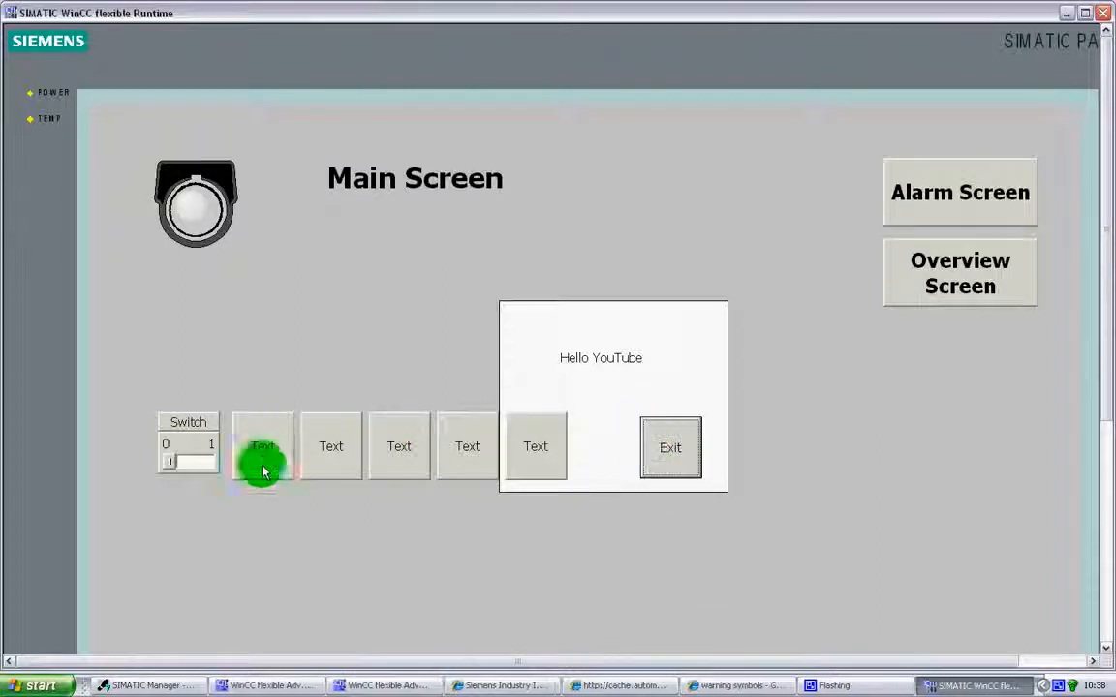
pyautogui.click(322, 449)
pyautogui.click(465, 449)
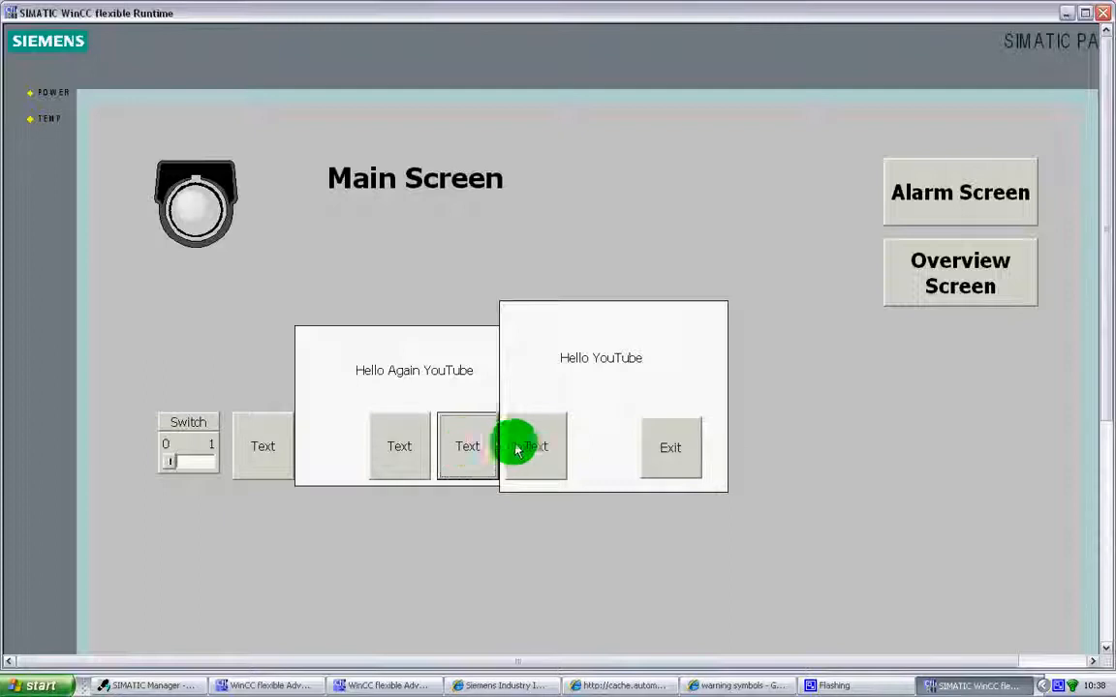
pyautogui.click(1105, 18)
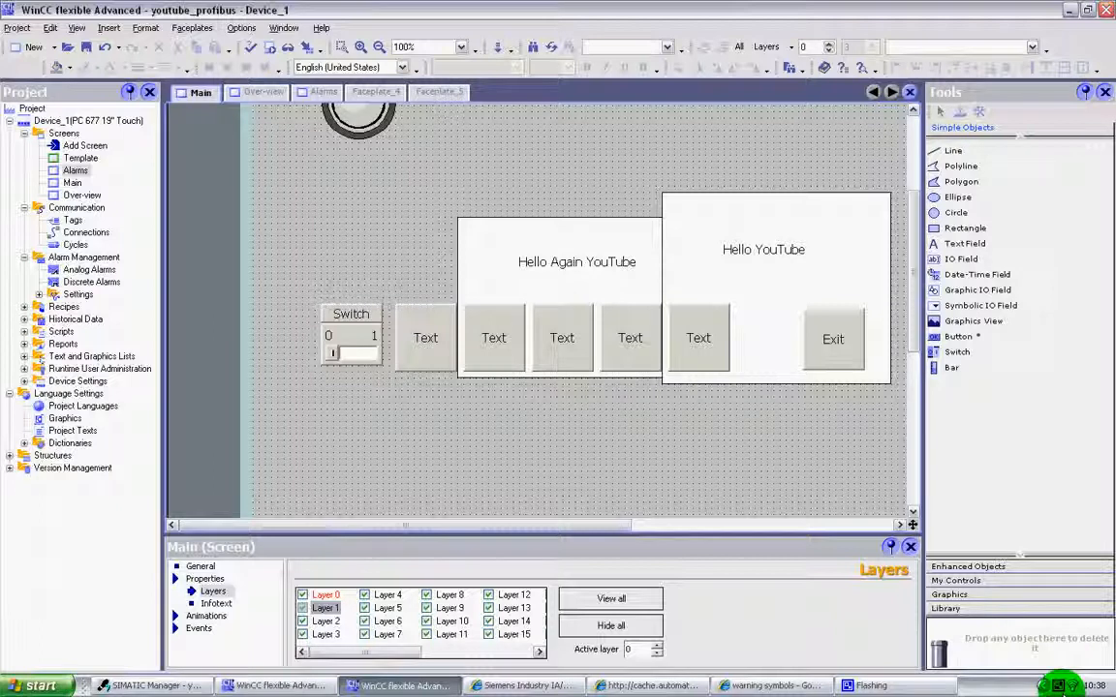
pyautogui.rightClick(1062, 685)
pyautogui.click(1045, 665)
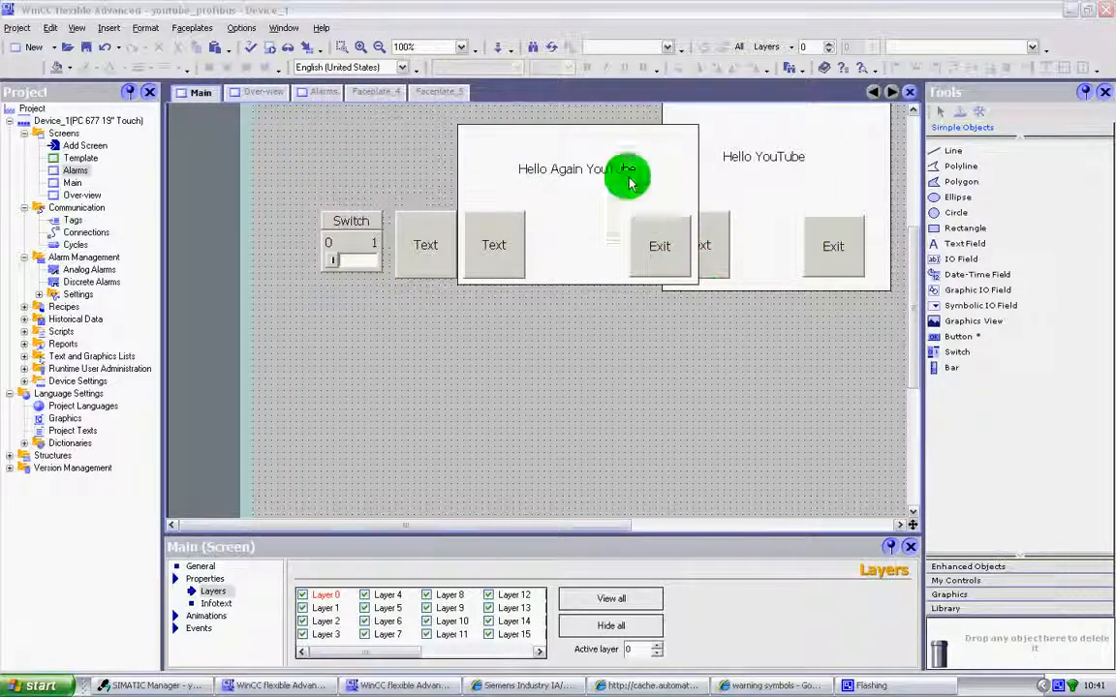
# Review the Order commands available for the "Hello Again YouTube" faceplate, leaving its order as it is
pyautogui.click(616, 226)
pyautogui.rightClick(616, 227)
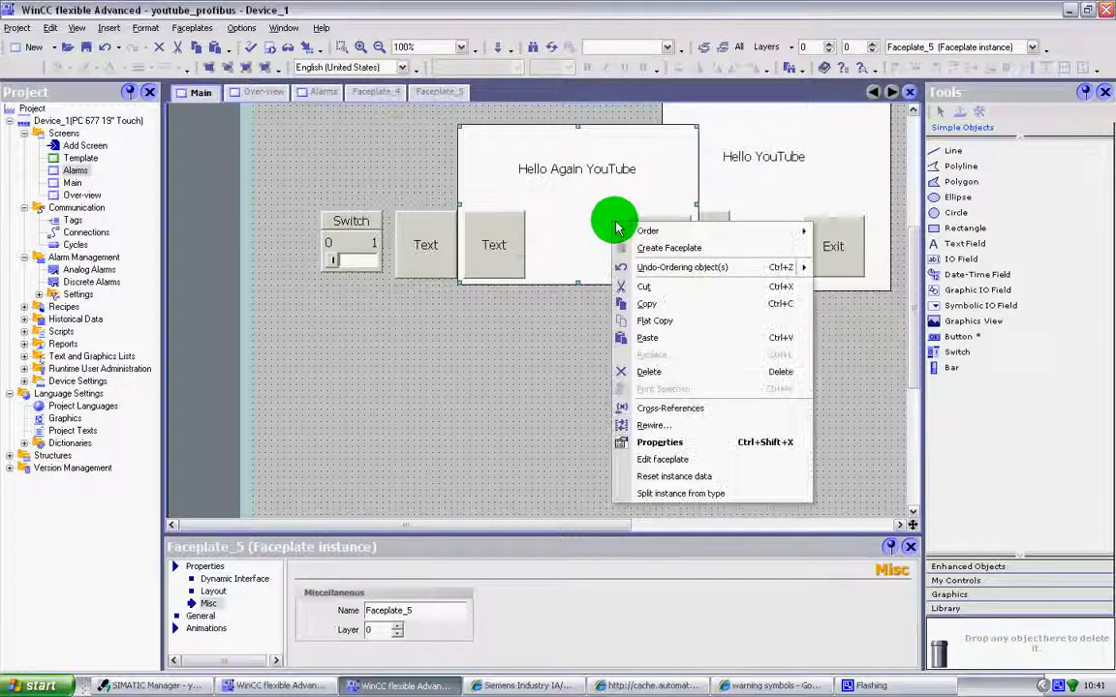
pyautogui.moveTo(663, 236)
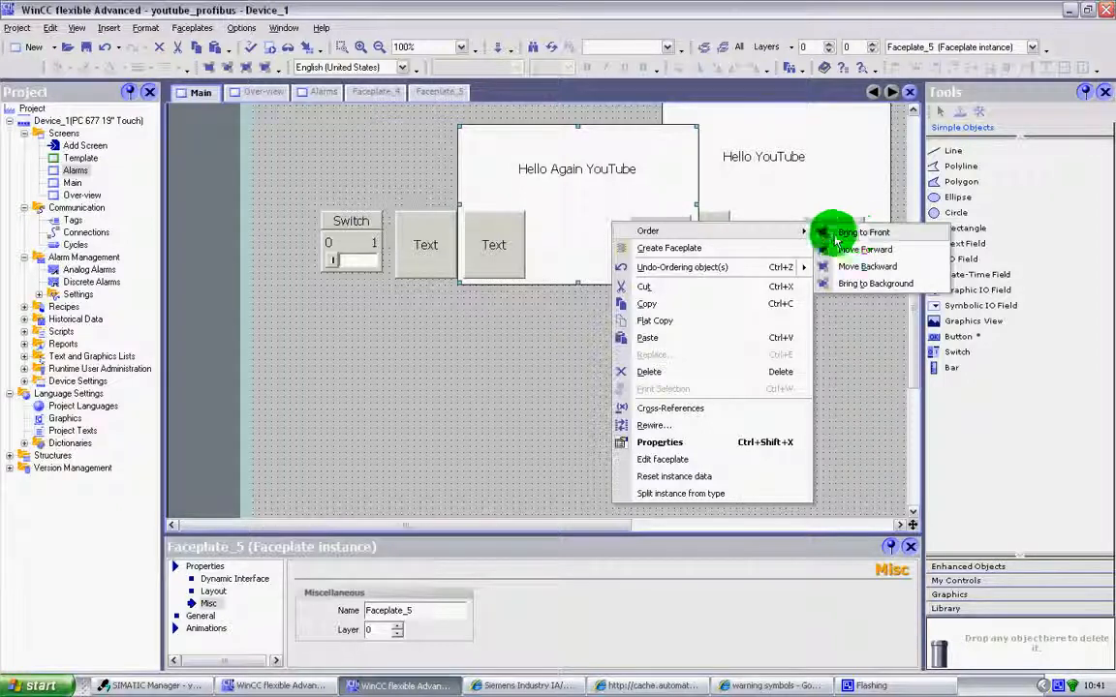
pyautogui.click(562, 342)
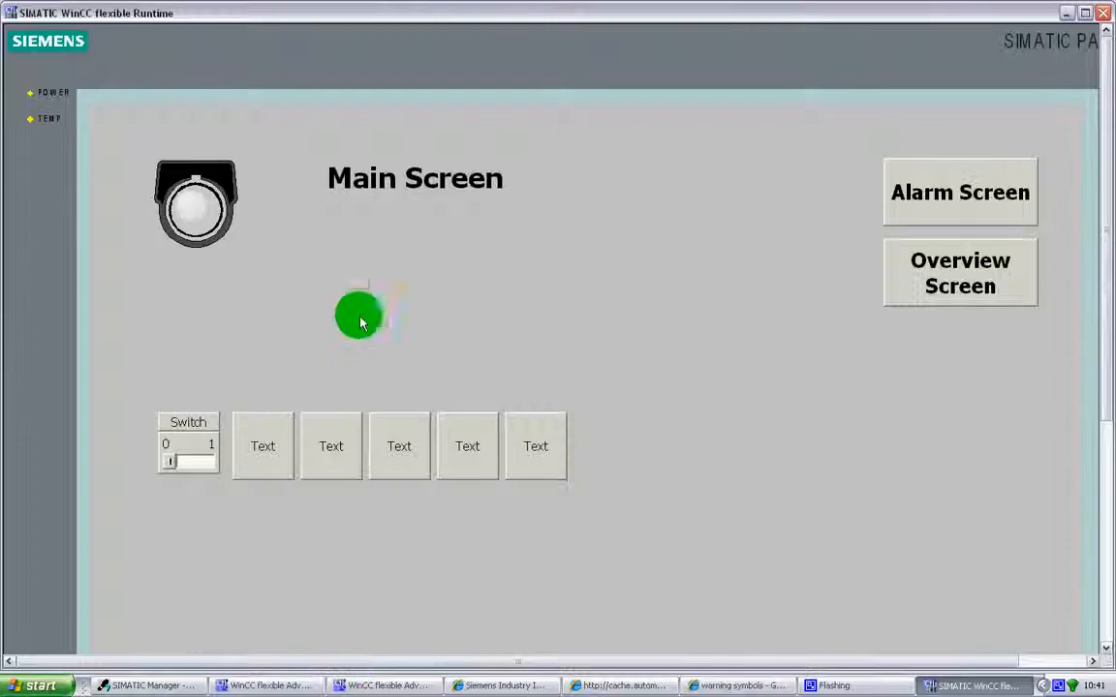
# Test the runtime by opening and closing the "Hello YouTube" pop-up, followed by the "Hello Again YouTube" pop-up
pyautogui.click(544, 475)
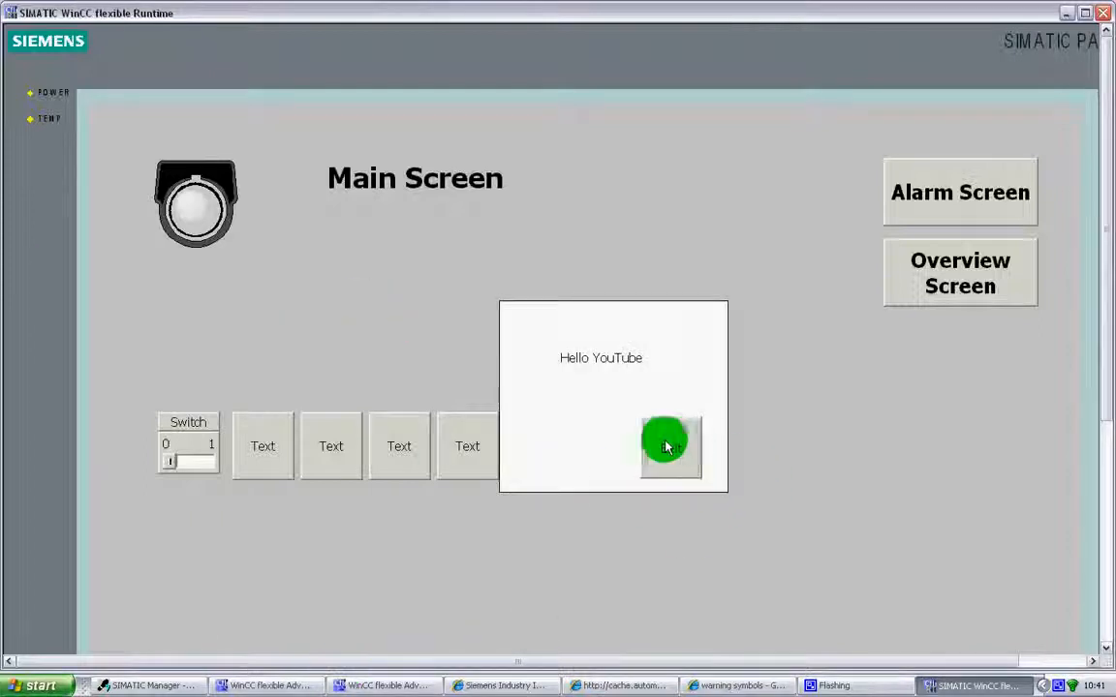
pyautogui.click(663, 445)
pyautogui.click(341, 450)
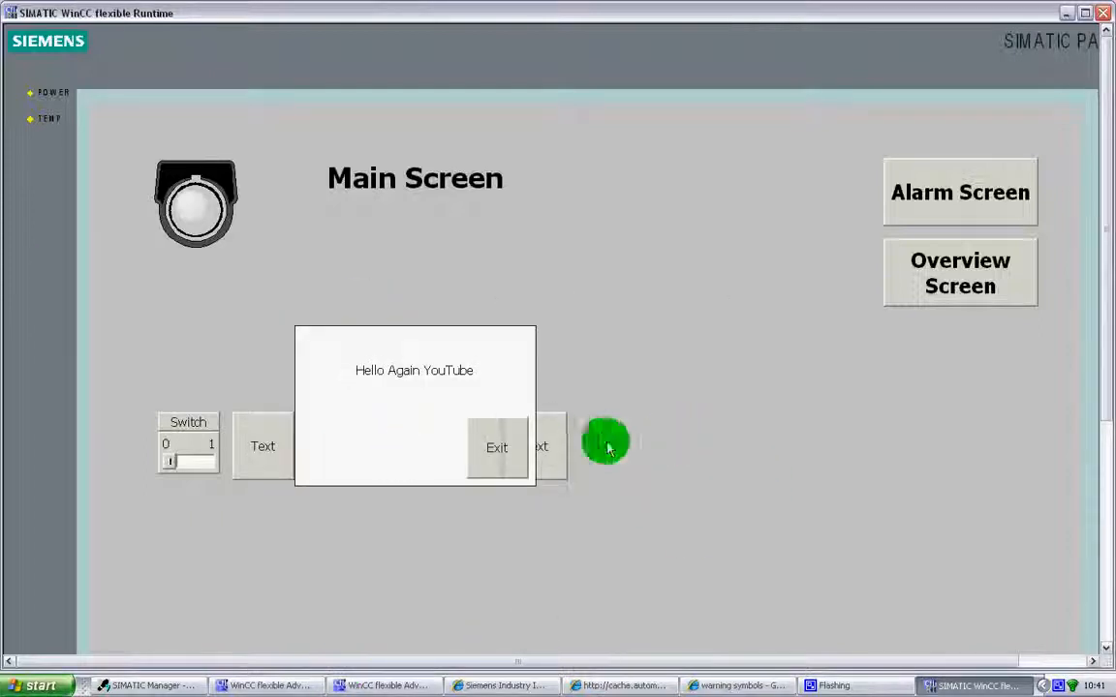
pyautogui.click(507, 451)
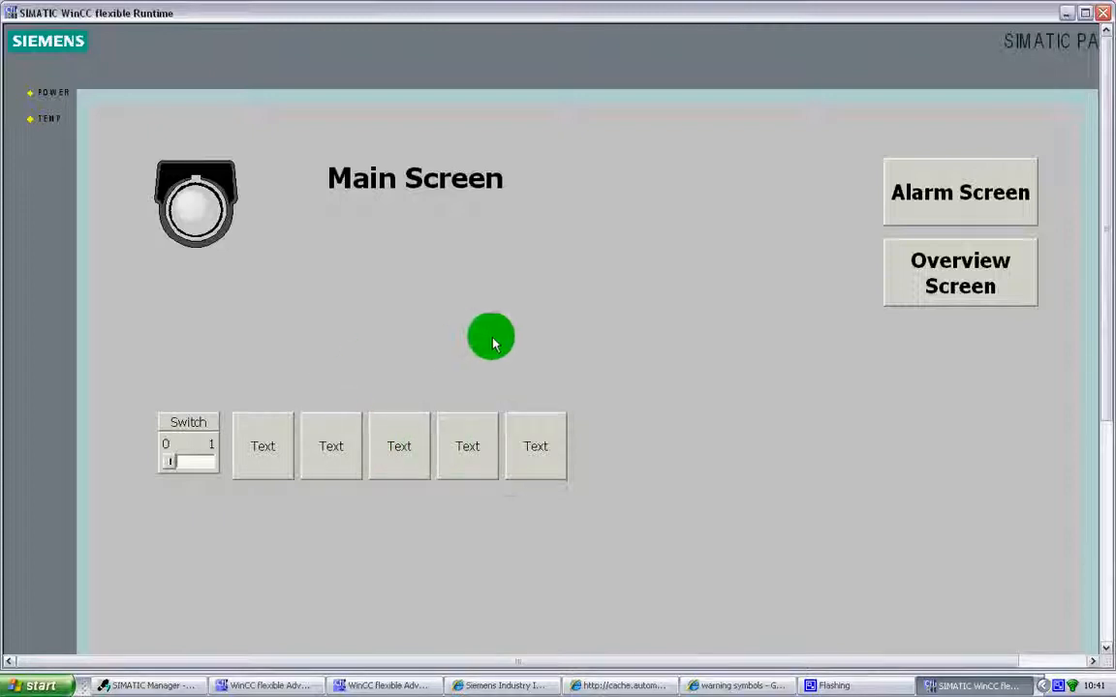
# Open both pop-ups together in the runtime to check their stacking, close each with its Exit button, and end the runtime
pyautogui.click(326, 436)
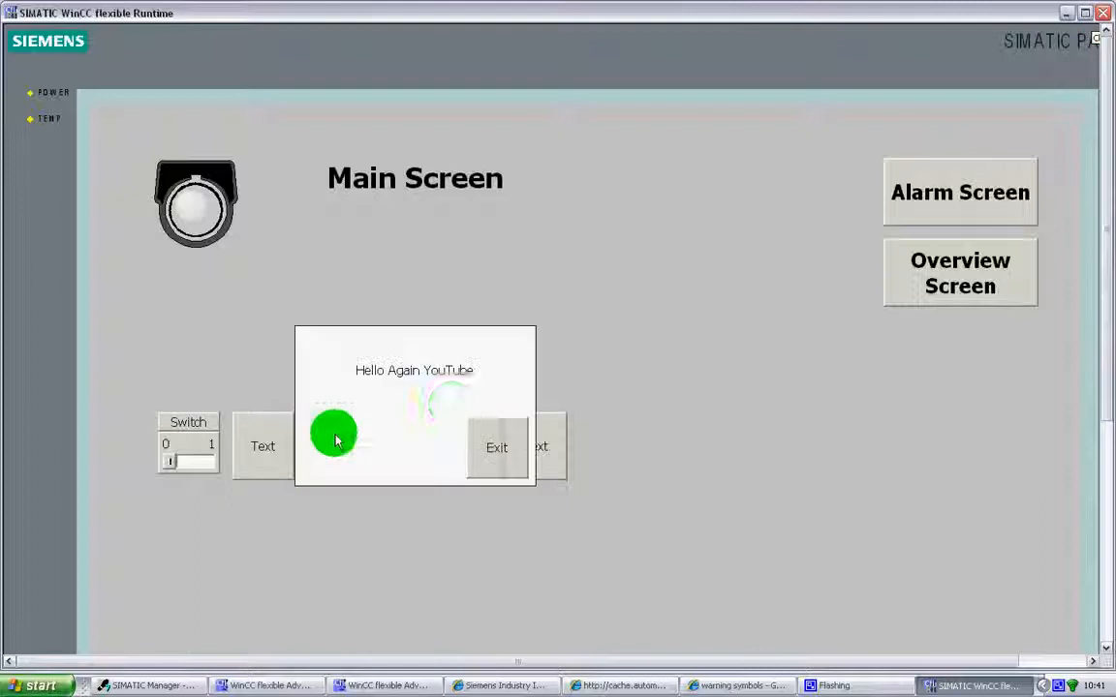
pyautogui.click(488, 450)
pyautogui.click(531, 455)
pyautogui.click(354, 456)
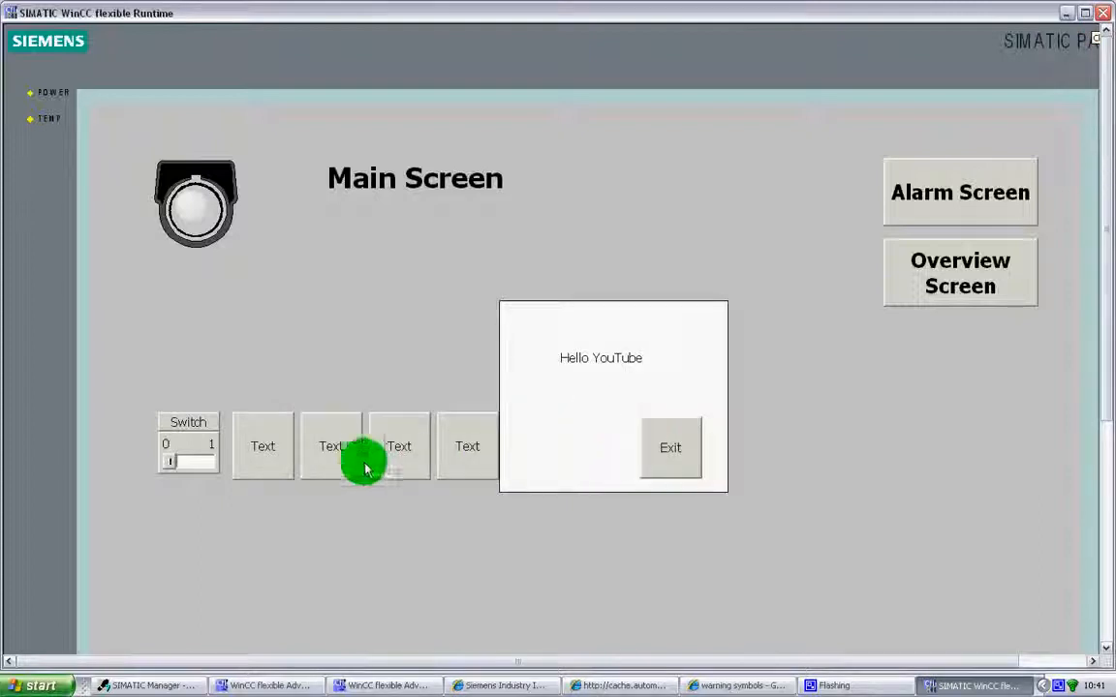
pyautogui.click(568, 394)
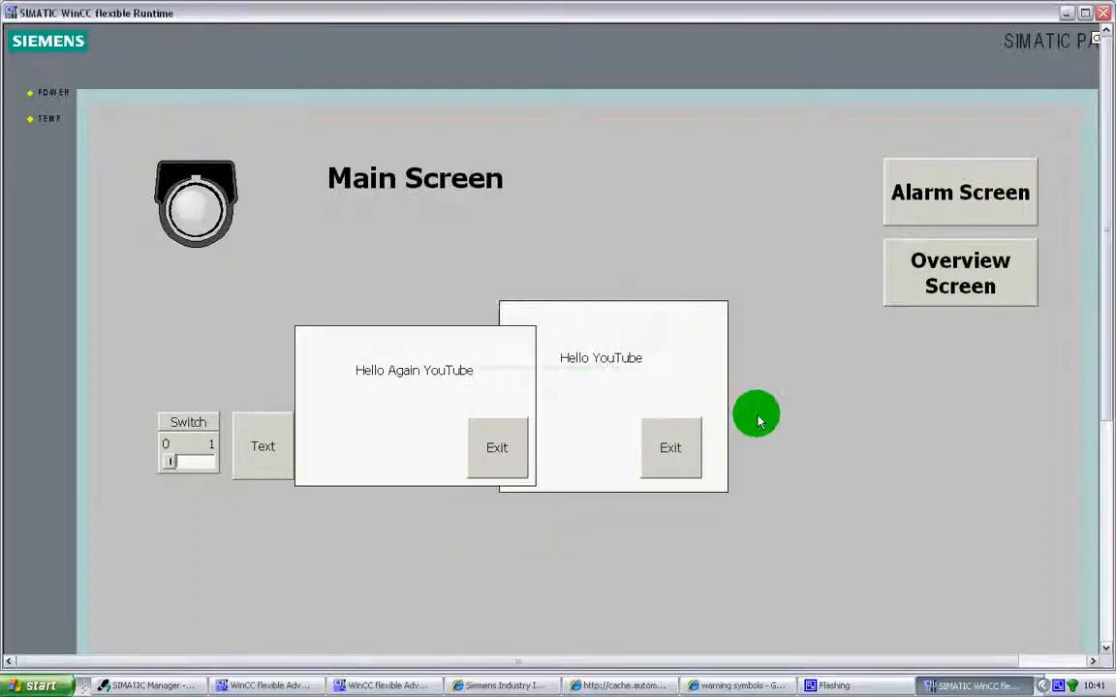
pyautogui.click(496, 443)
pyautogui.click(678, 447)
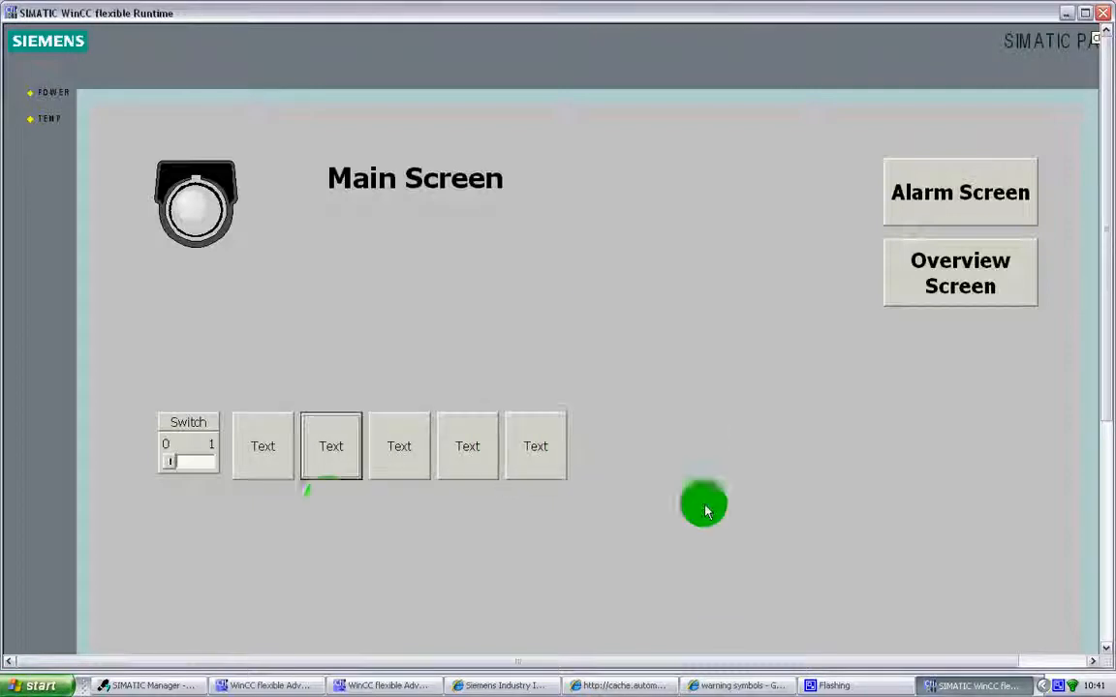
pyautogui.click(1103, 13)
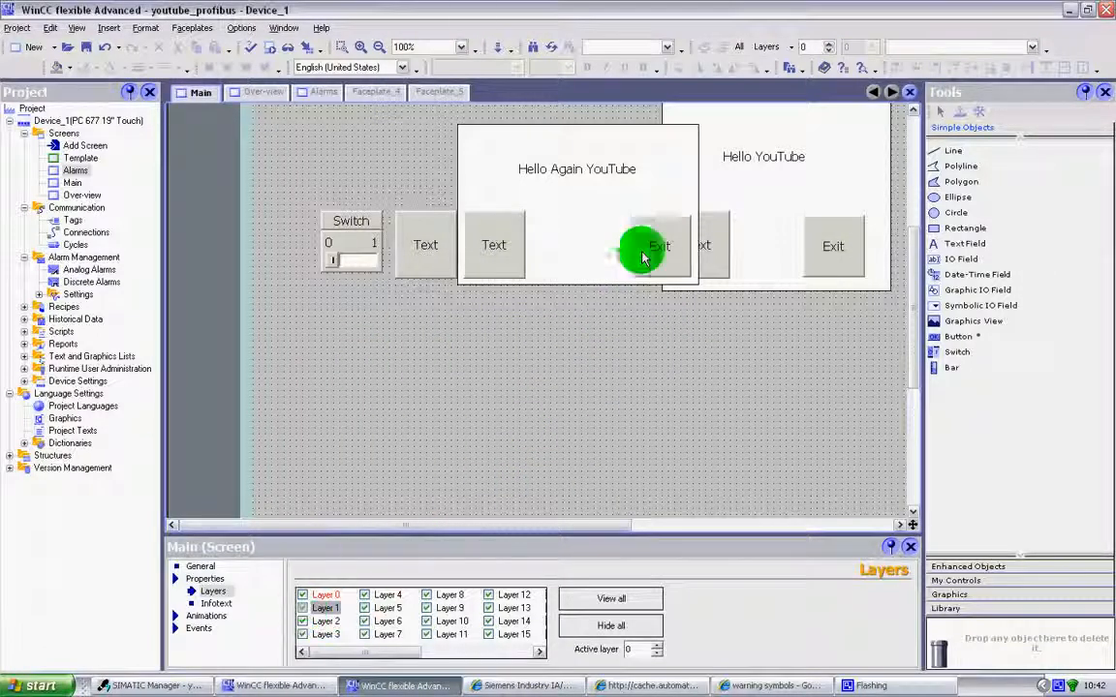
# Assign the "Hello Again YouTube" and "Hello YouTube" faceplates to layer 1, and toggle that layer's visibility off and on to check
pyautogui.click(553, 272)
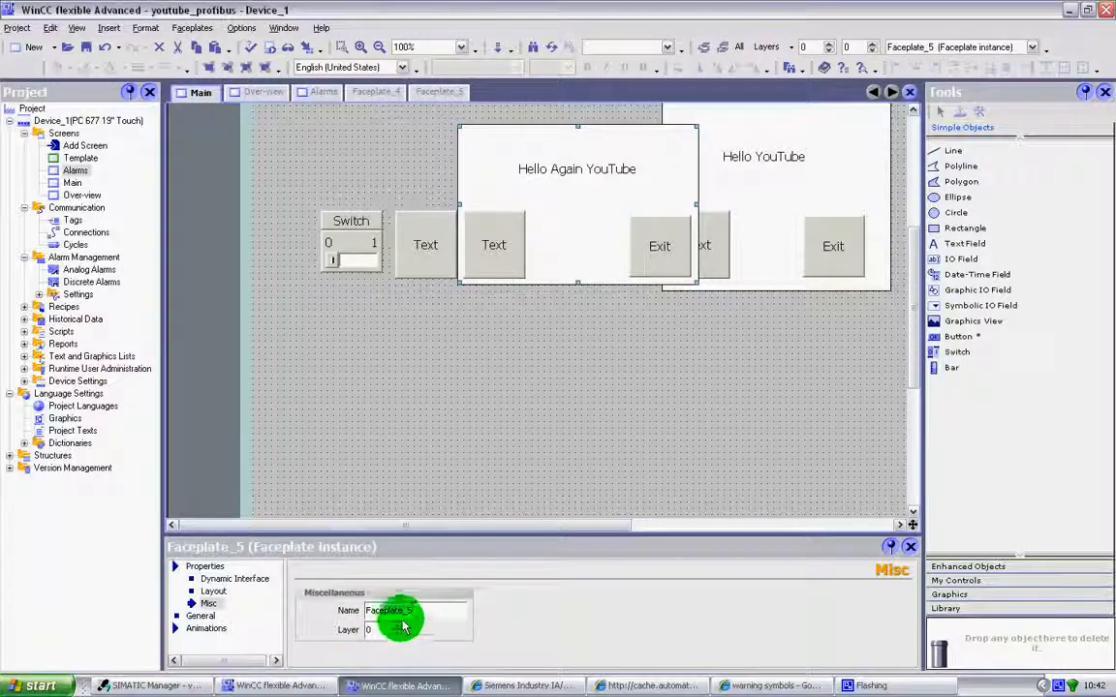
pyautogui.click(740, 177)
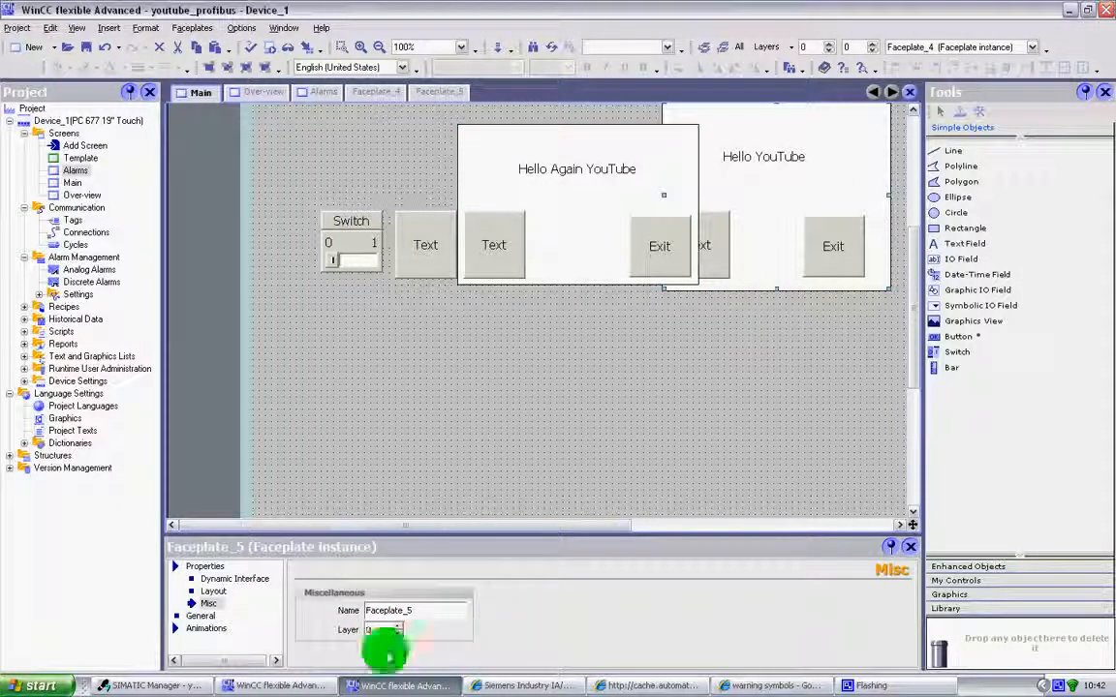
pyautogui.click(399, 627)
pyautogui.click(335, 427)
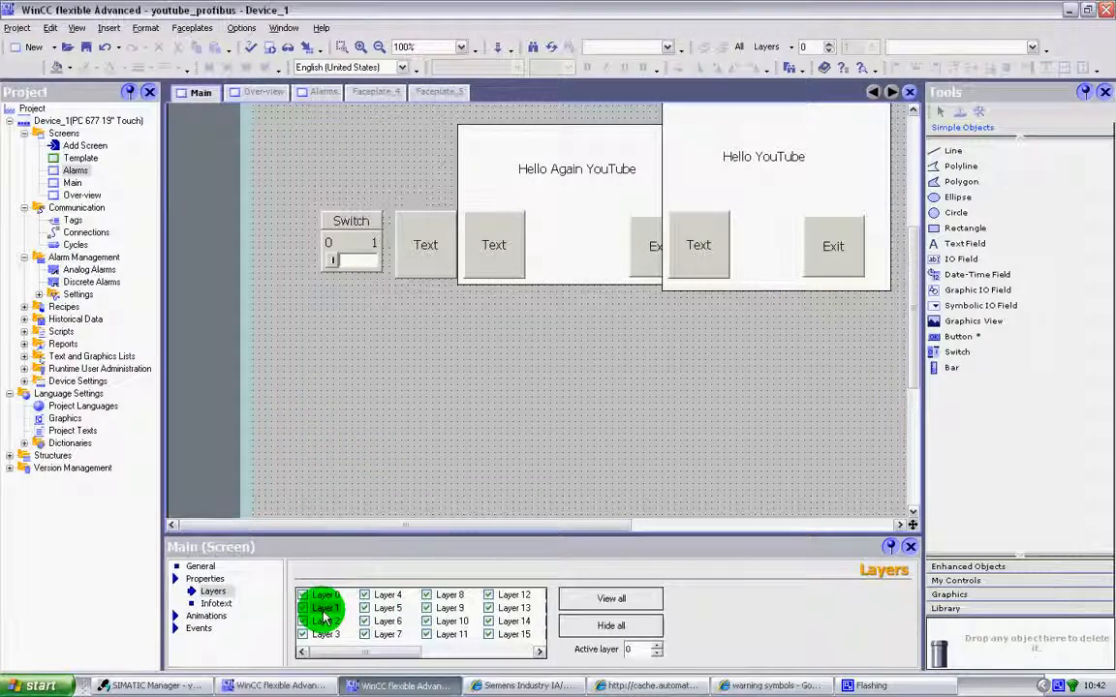
pyautogui.click(303, 609)
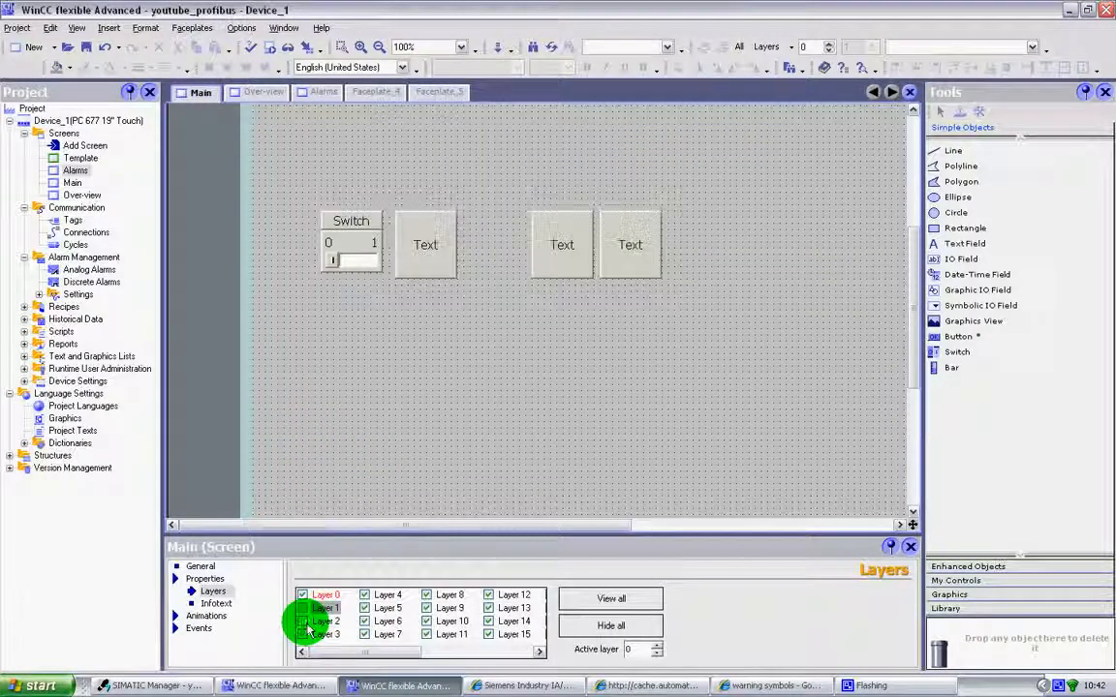
pyautogui.click(303, 609)
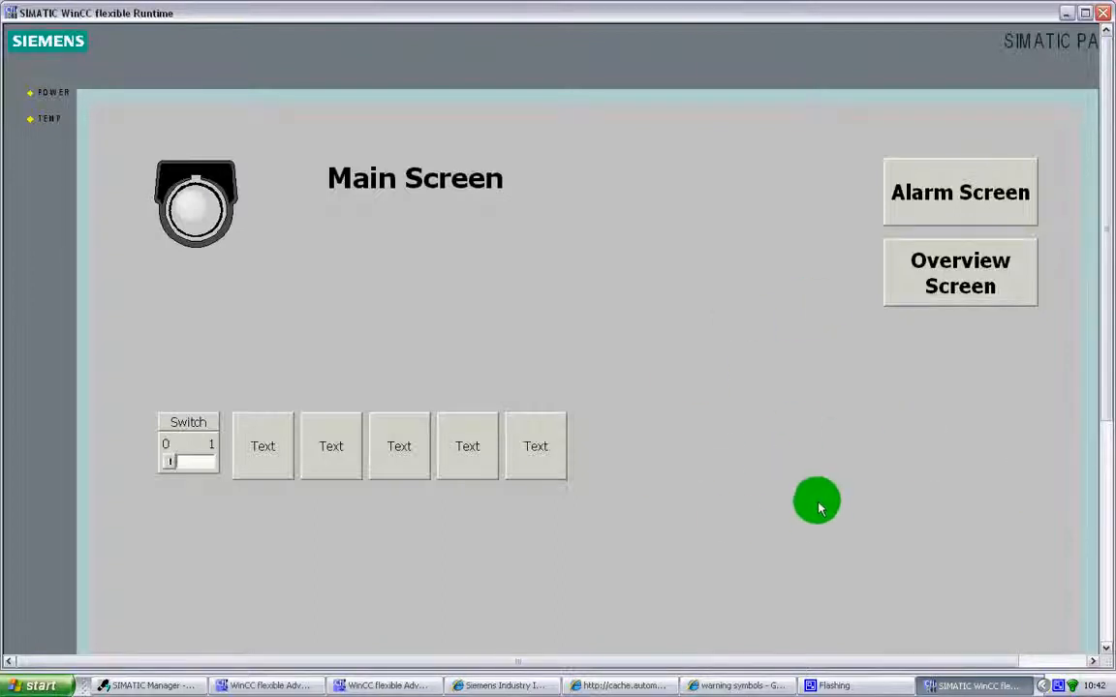
# Retest both pop-ups in the runtime to see how the faceplates on layer 1 stack against the Text buttons
pyautogui.click(560, 455)
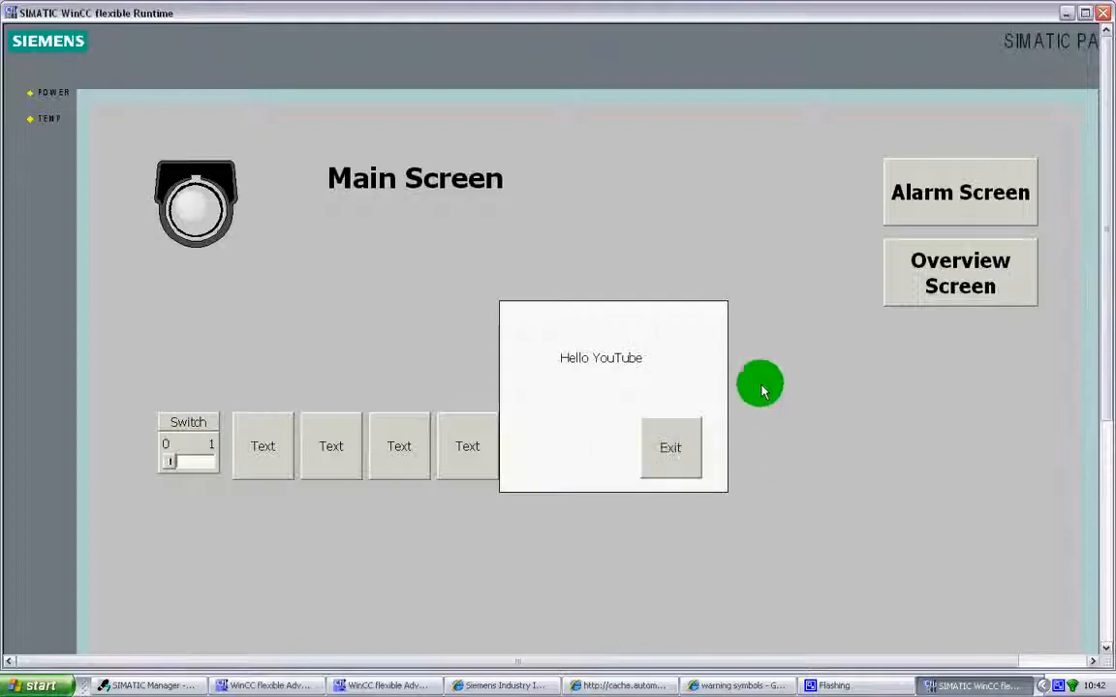
pyautogui.click(658, 449)
pyautogui.click(310, 453)
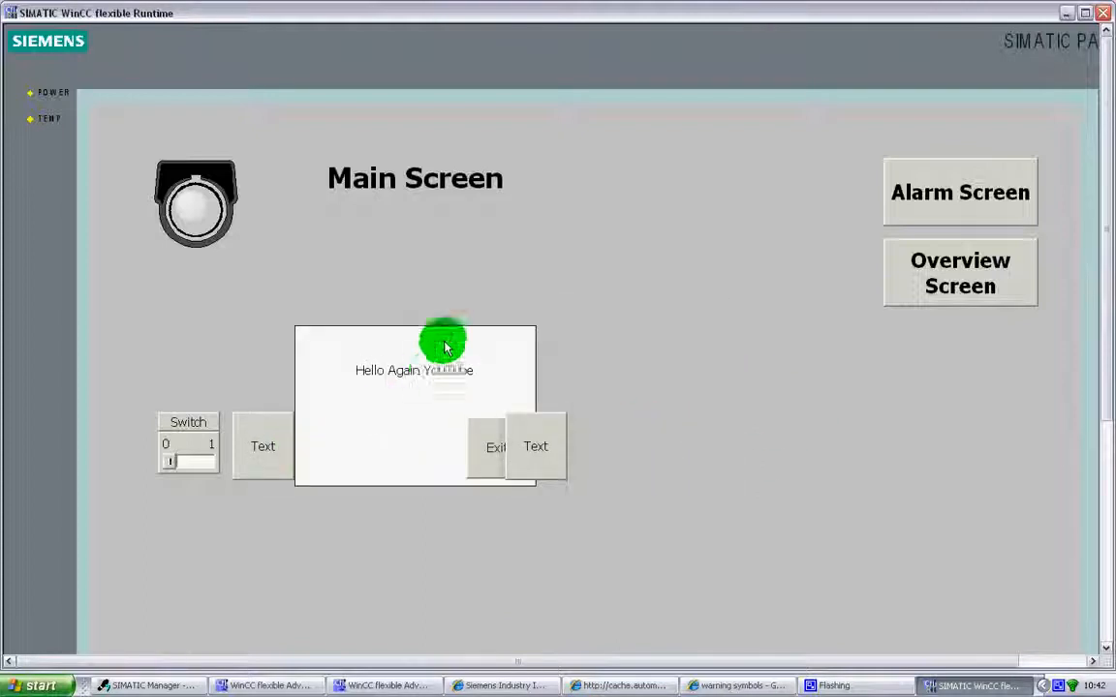
pyautogui.click(494, 449)
pyautogui.click(542, 455)
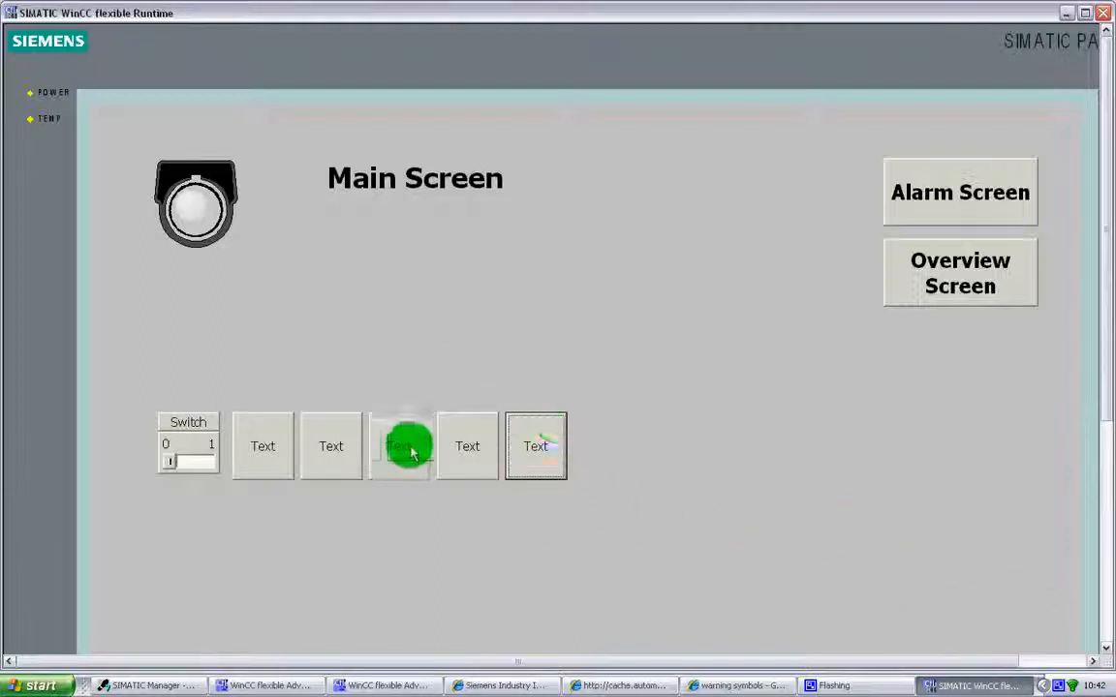
pyautogui.click(528, 456)
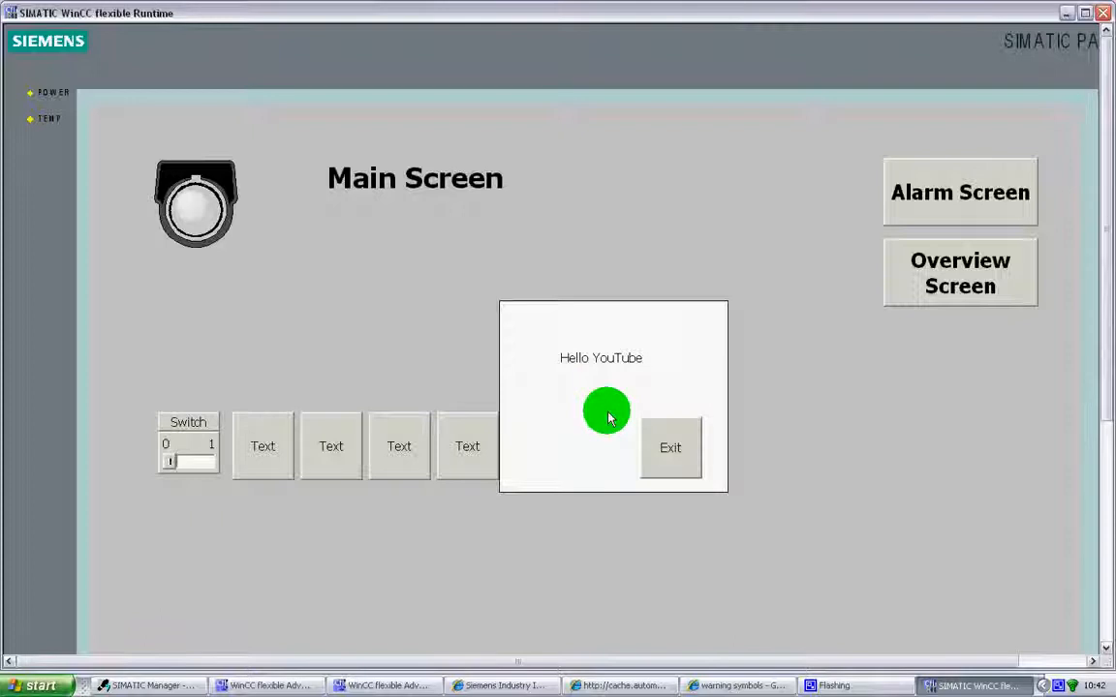
pyautogui.click(675, 450)
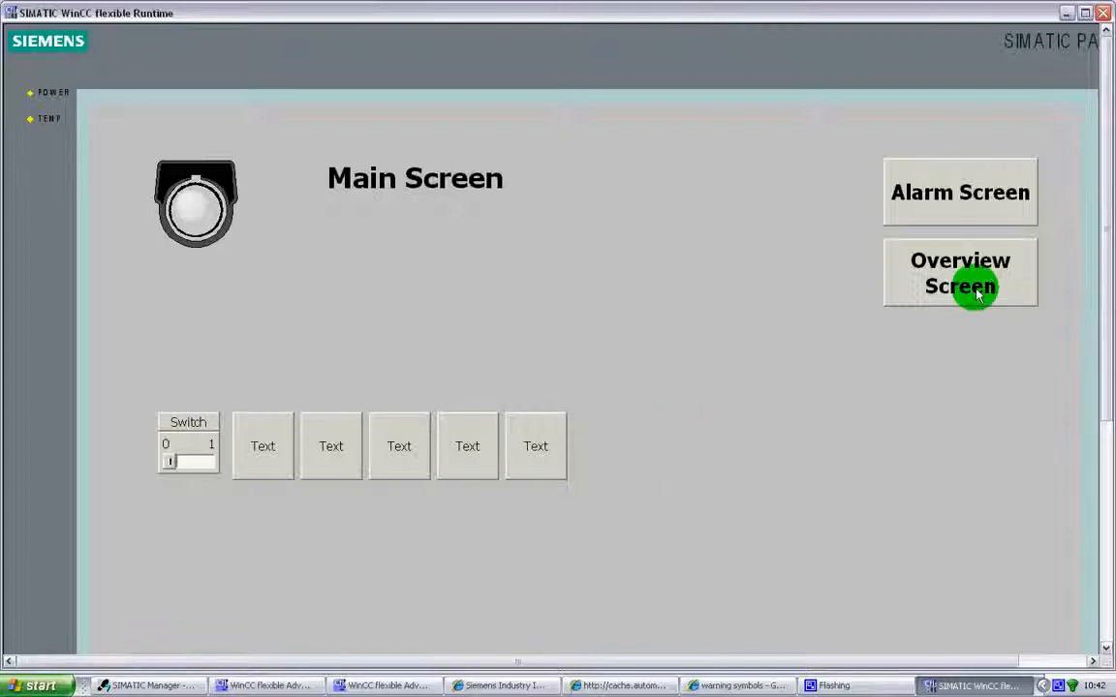